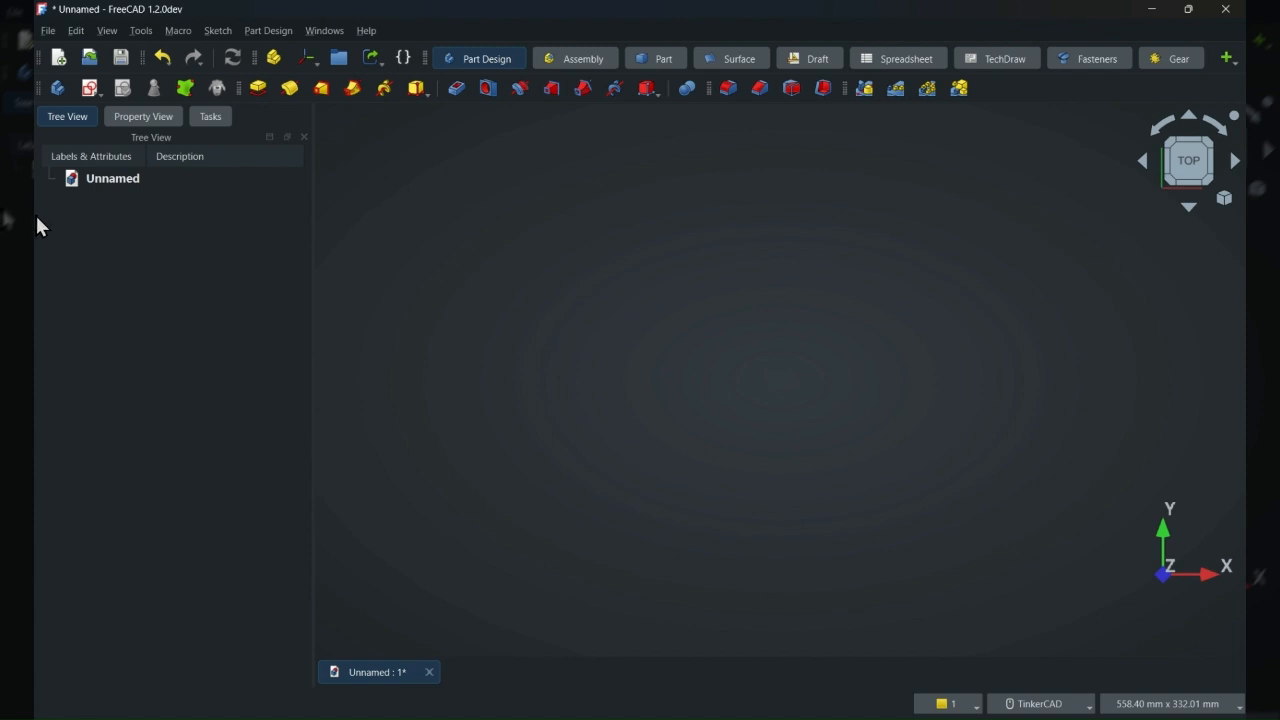
Create a new body and enable its Allow Compound property
click(57, 92)
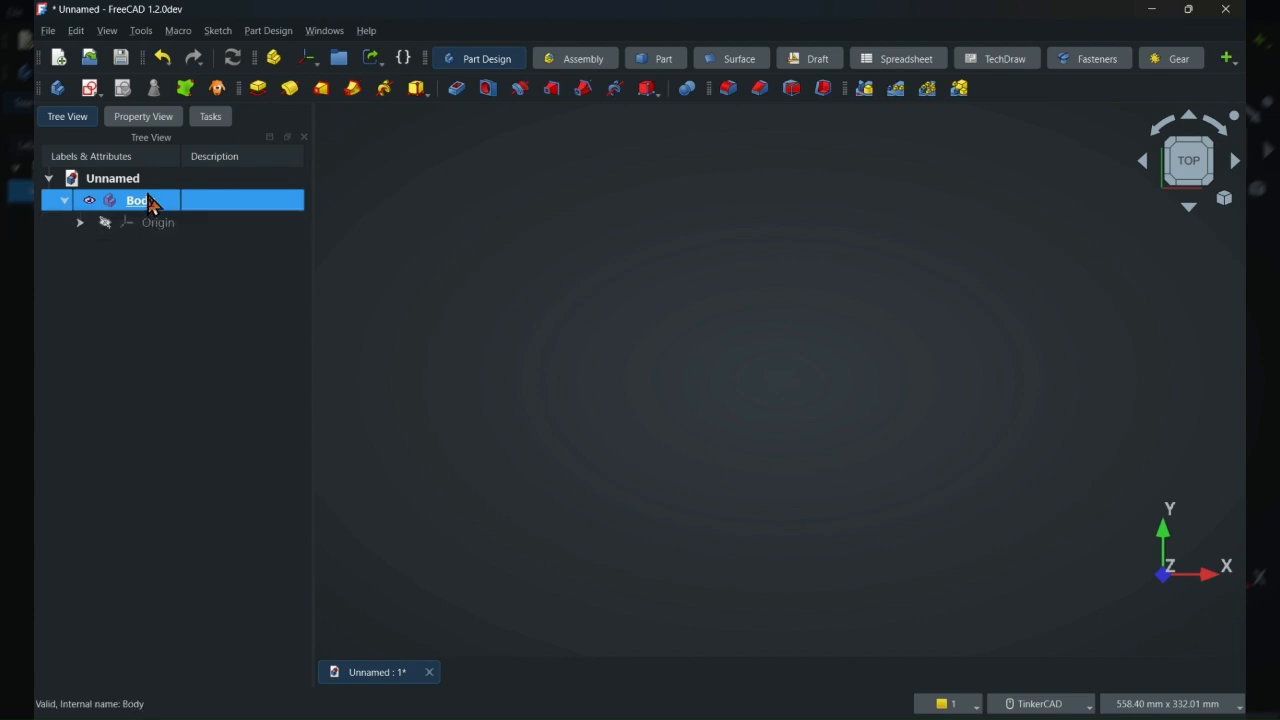
click(146, 119)
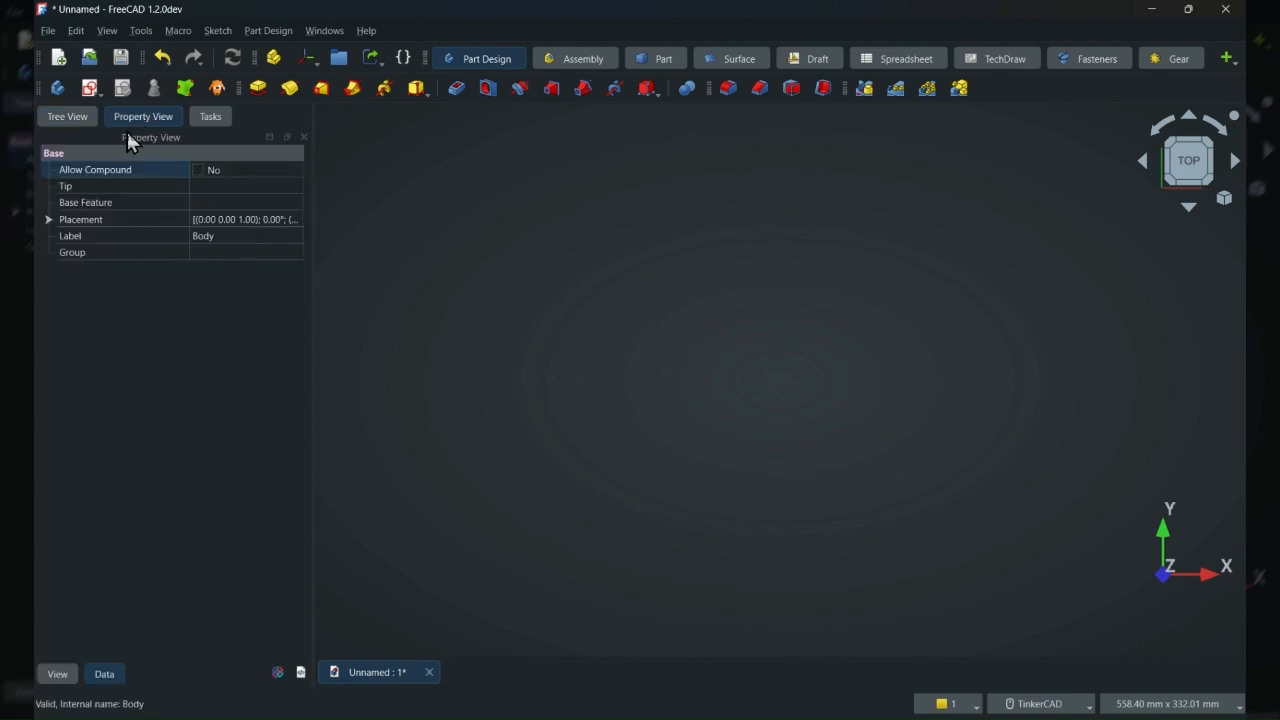
click(197, 171)
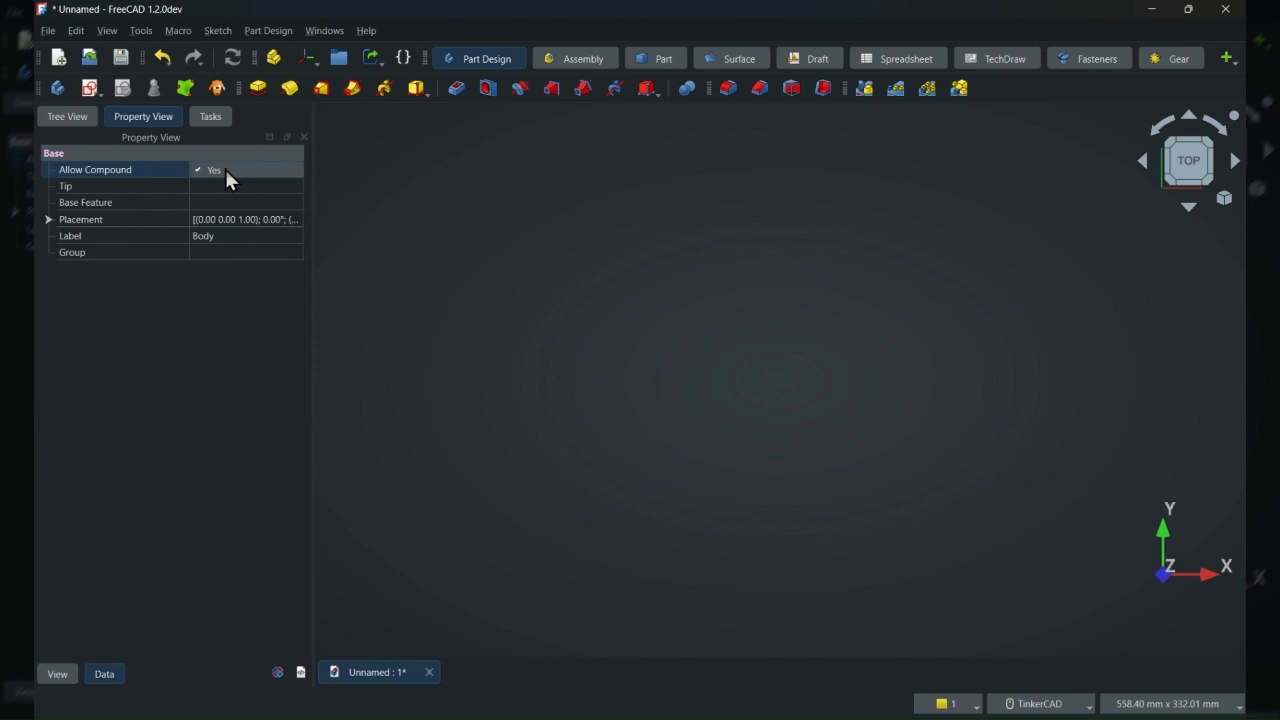
click(65, 116)
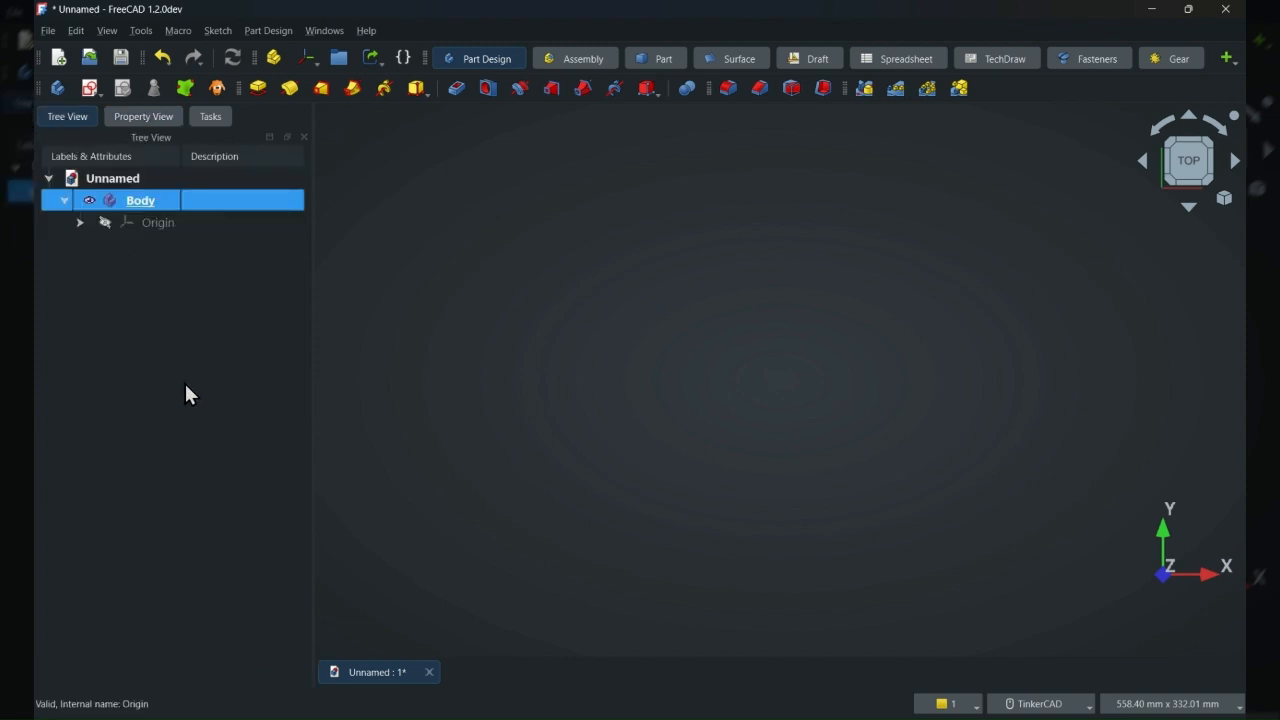
Start a new sketch on the body's XY plane
click(90, 91)
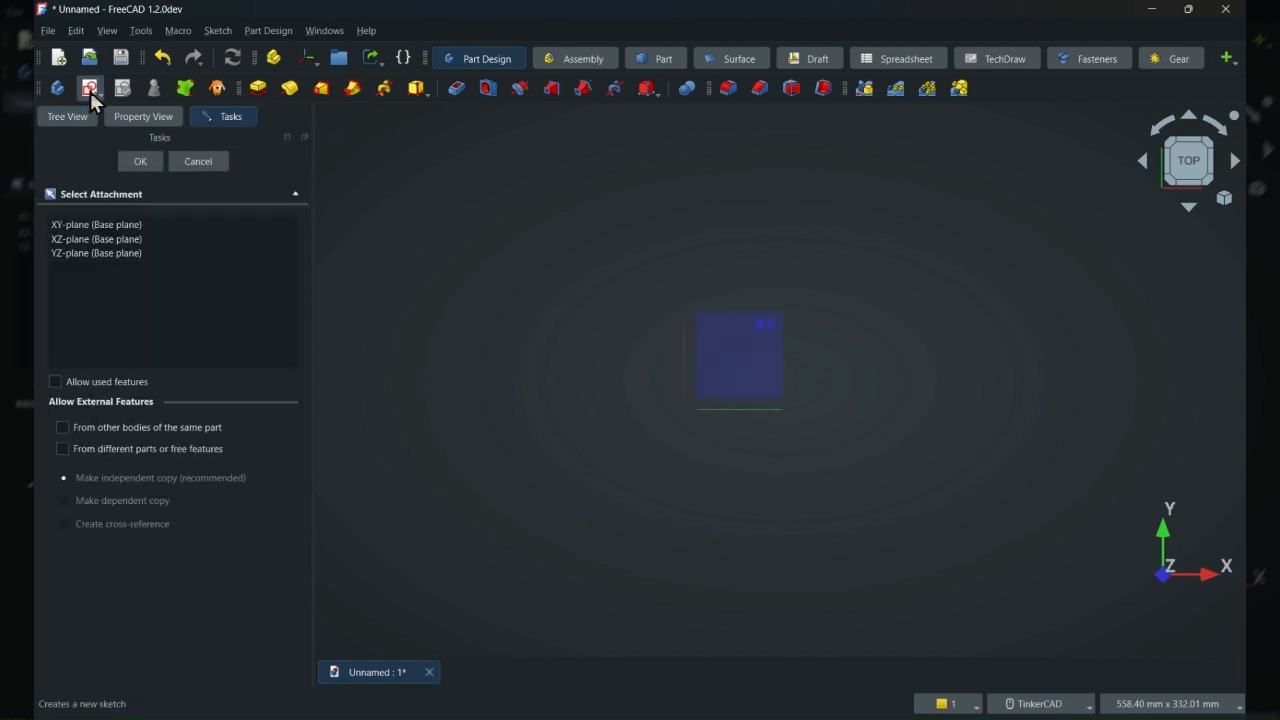
click(759, 358)
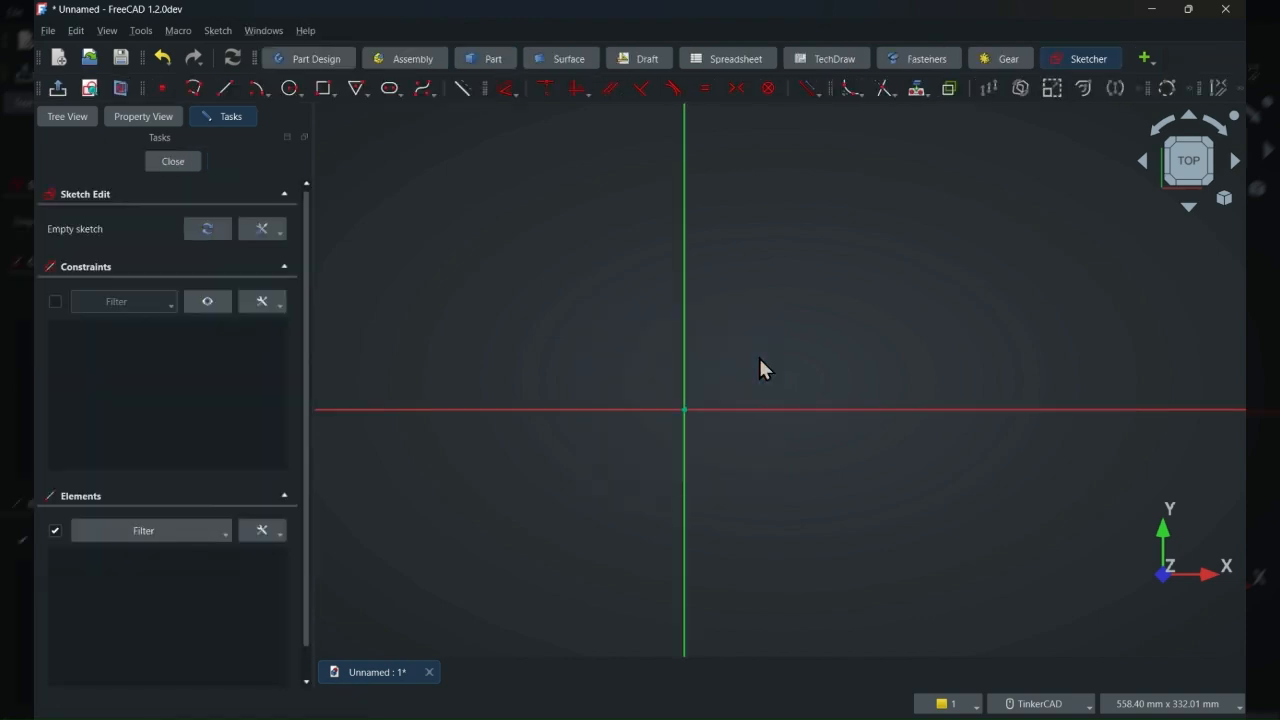
mouse_move(777, 480)
middle_down()
mouse_move(834, 400)
mouse_move(907, 456)
mouse_move(806, 537)
mouse_move(879, 428)
middle_up()
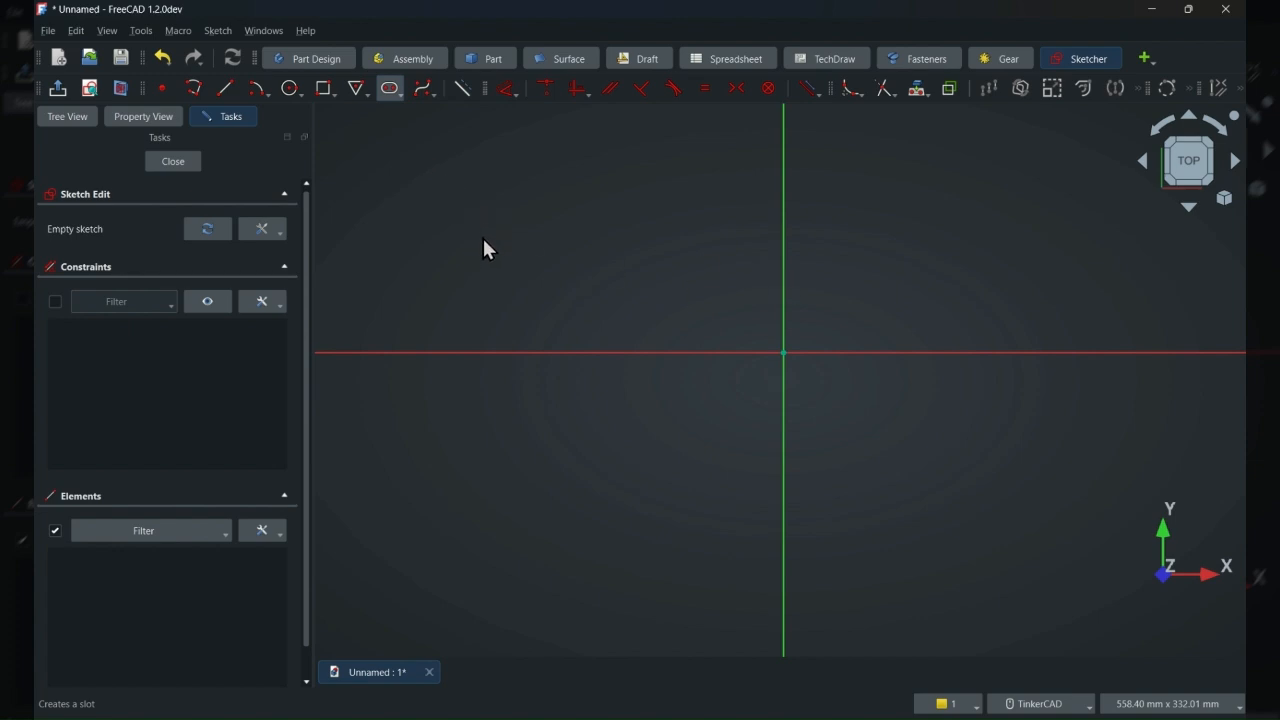
Draw a slot above the horizontal axis, 300 mm between centres, at 0° with a 10 mm end radius
click(393, 89)
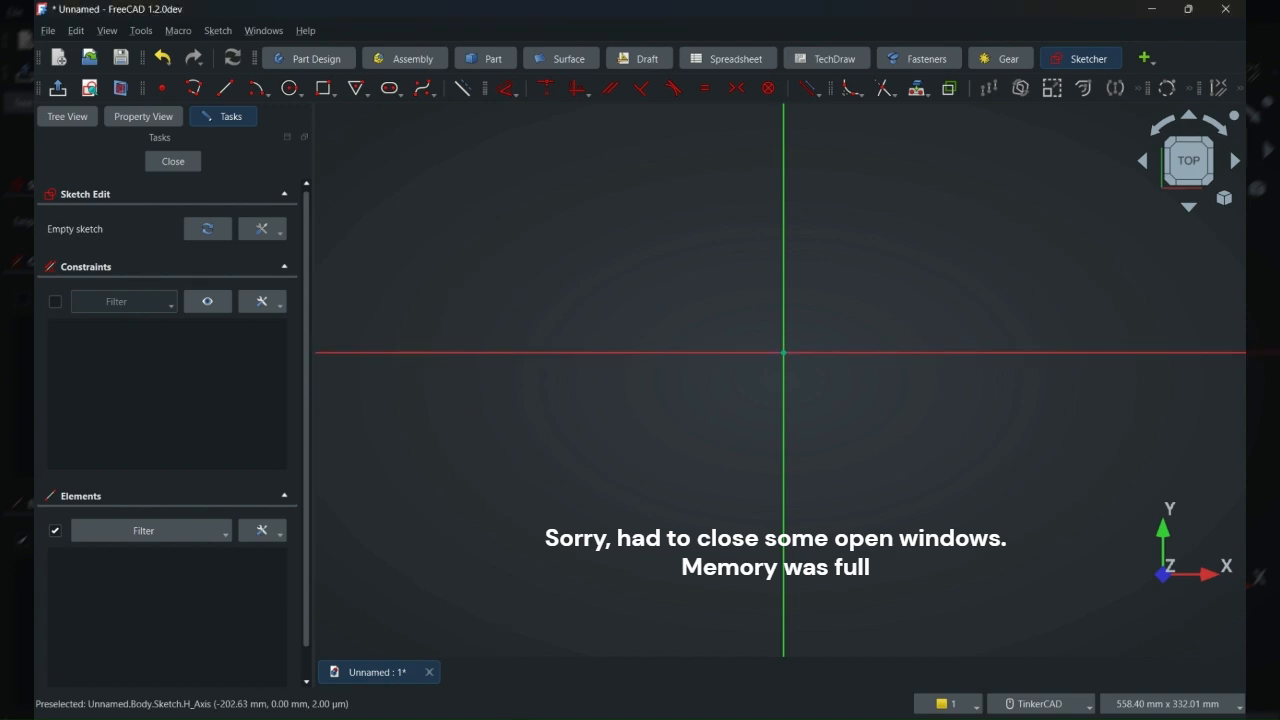
click(389, 88)
click(464, 188)
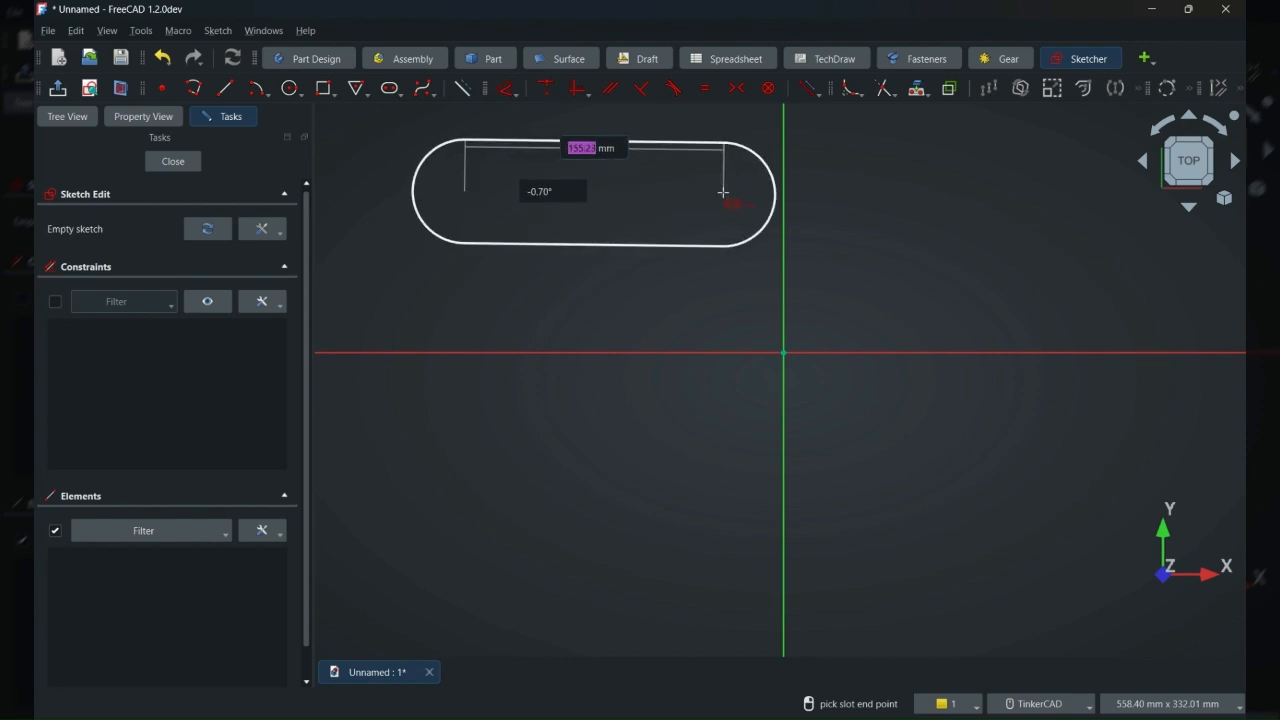
text(300)
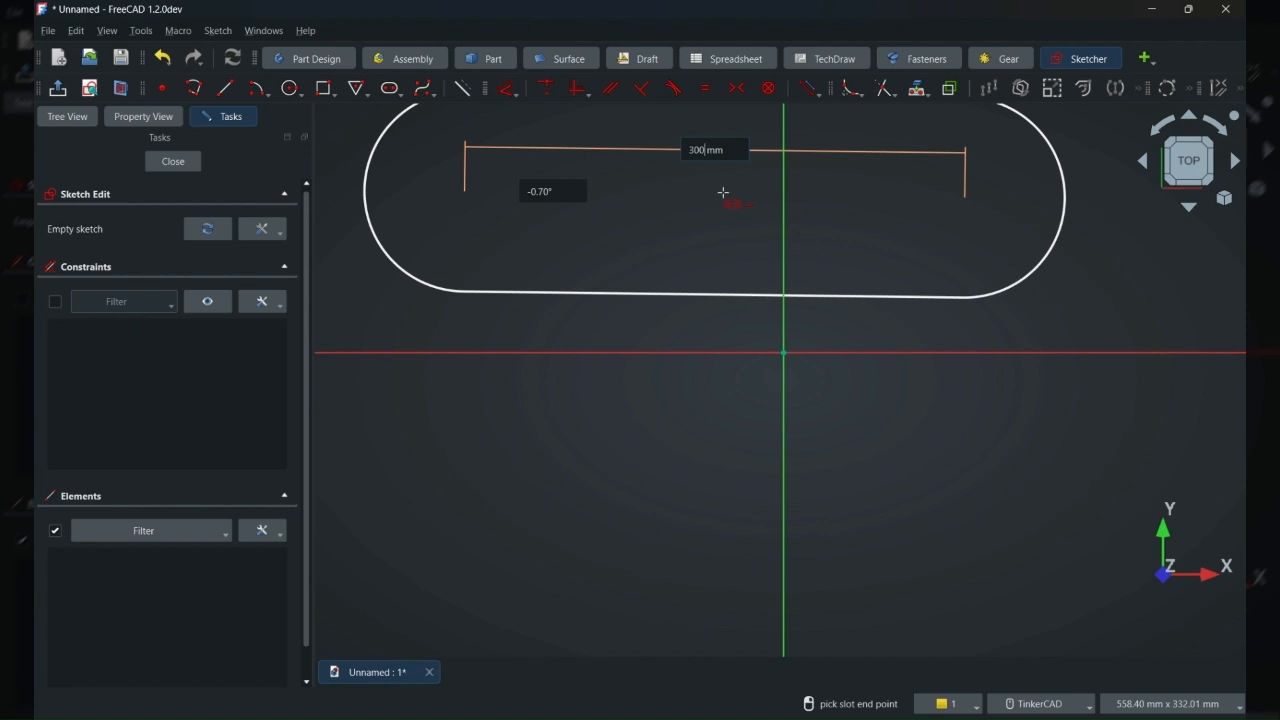
key(Tab)
text(0)
key(Return)
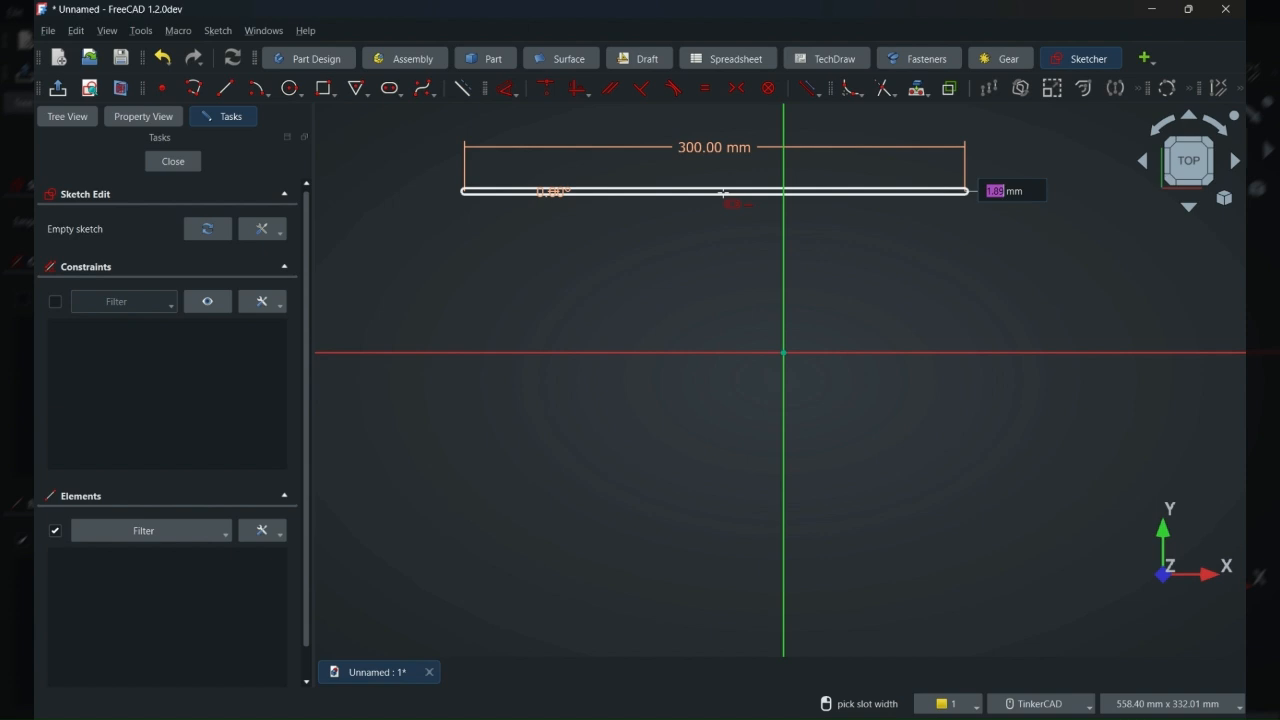
text(10)
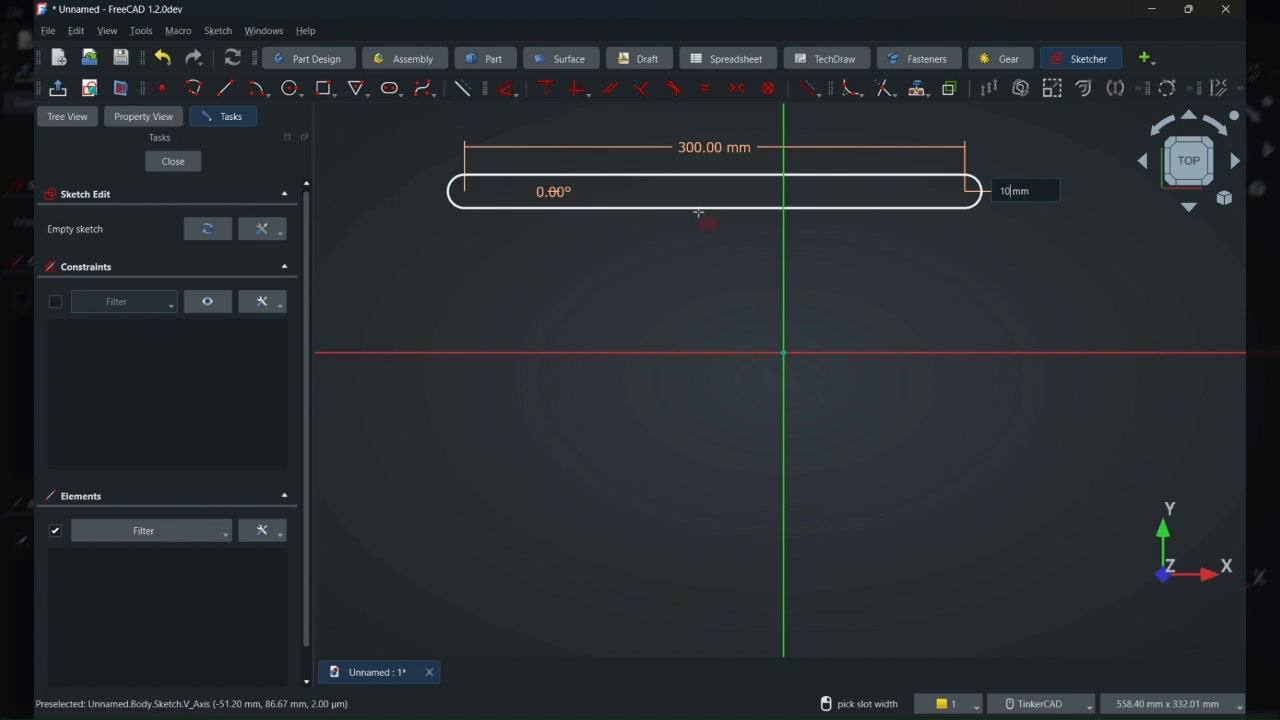
key(Return)
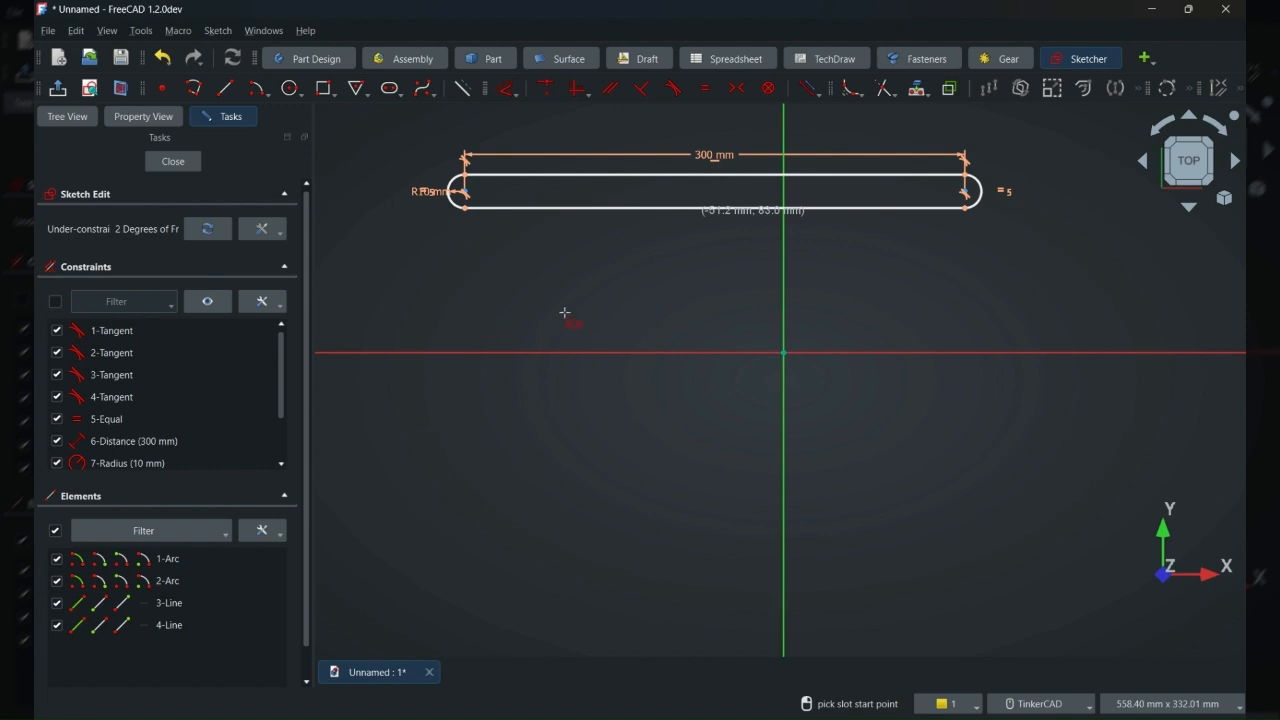
Draw a second slot just below the first, 300 mm between centres, at 0° with a 10 mm end radius
click(514, 263)
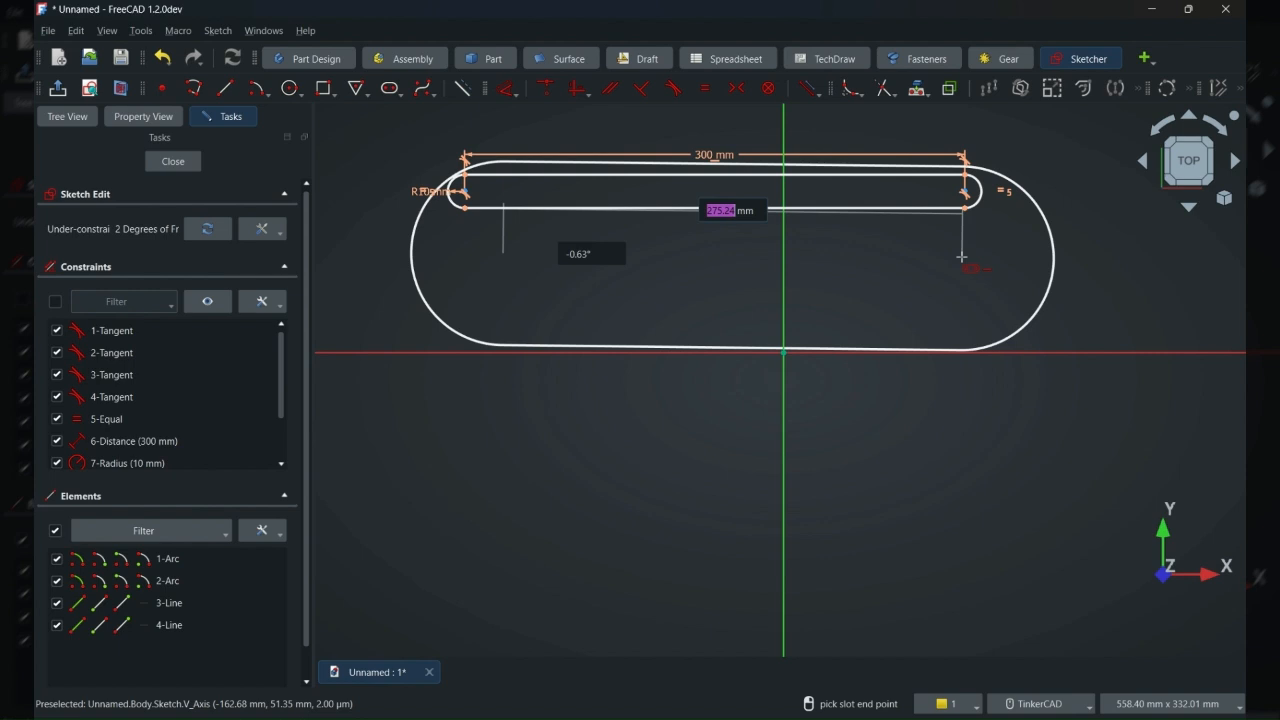
text(300)
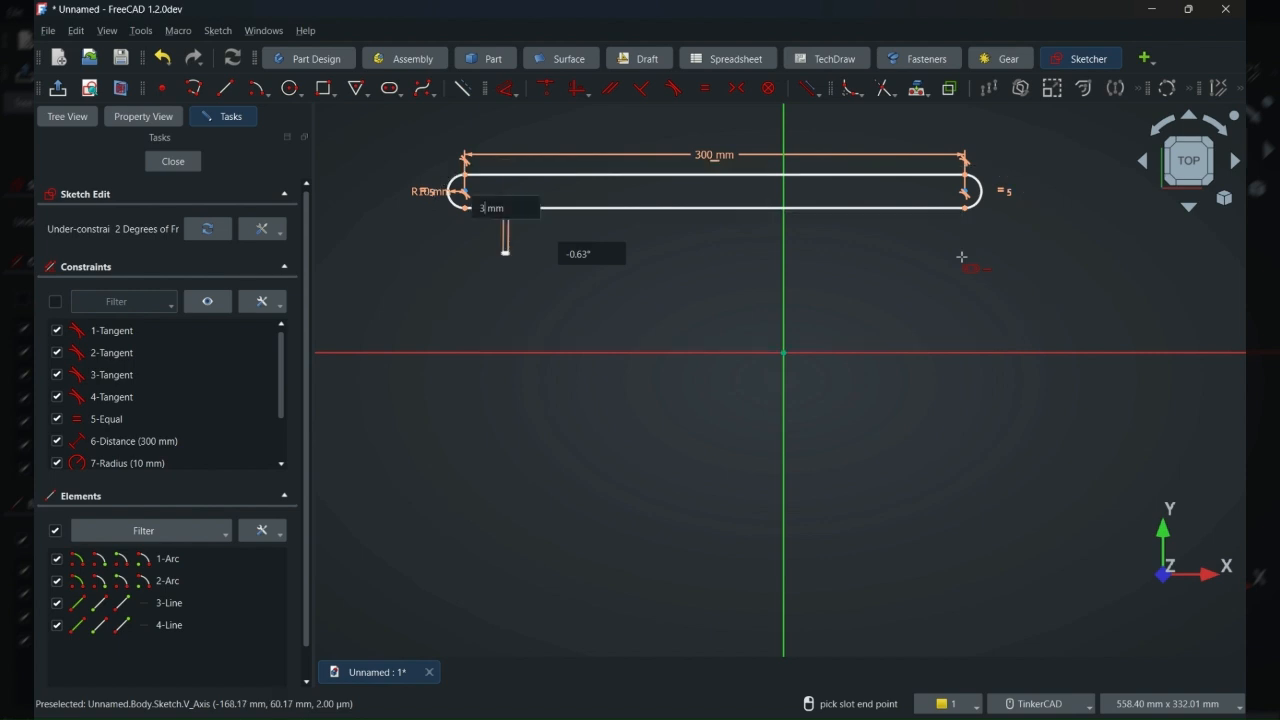
key(Tab)
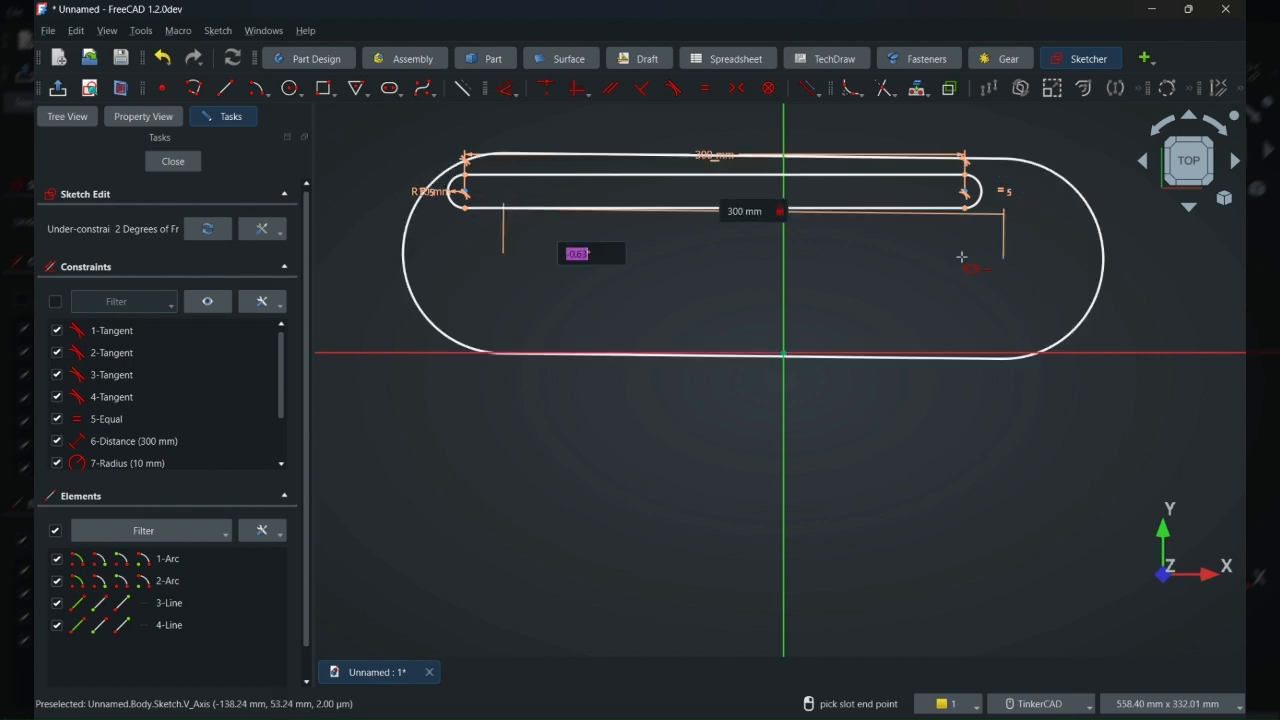
text(0)
key(Tab)
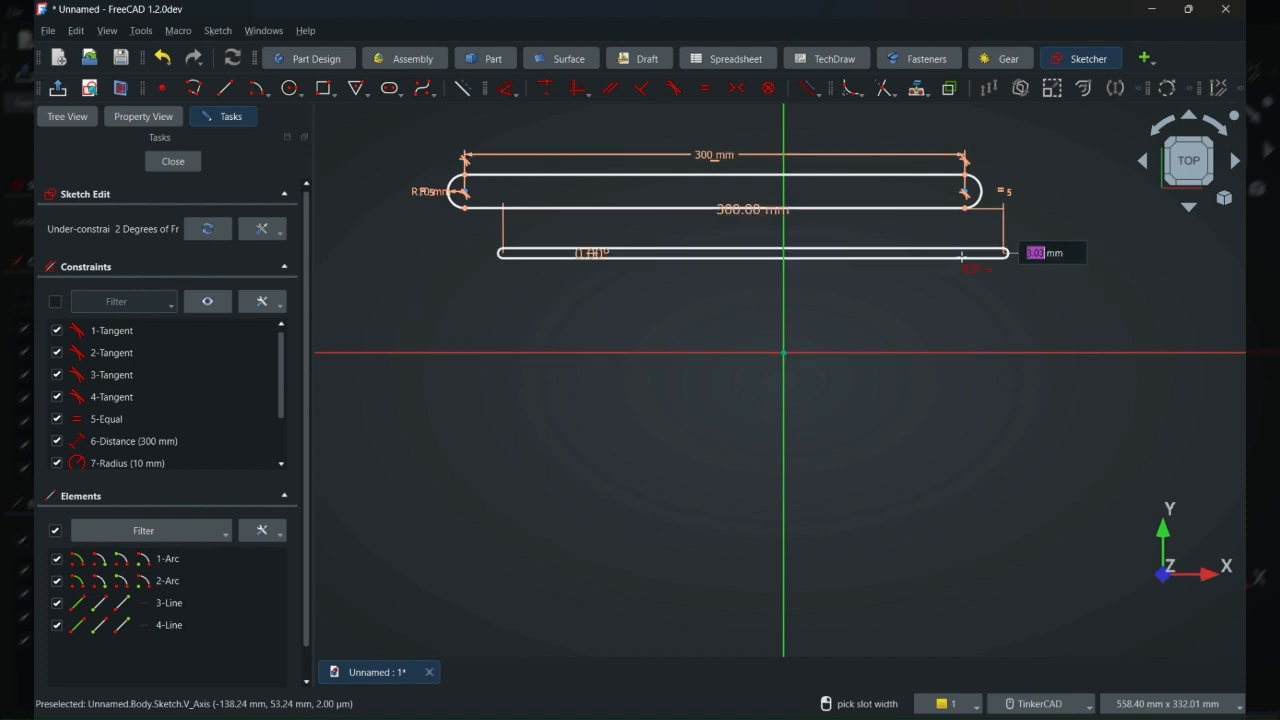
text(10)
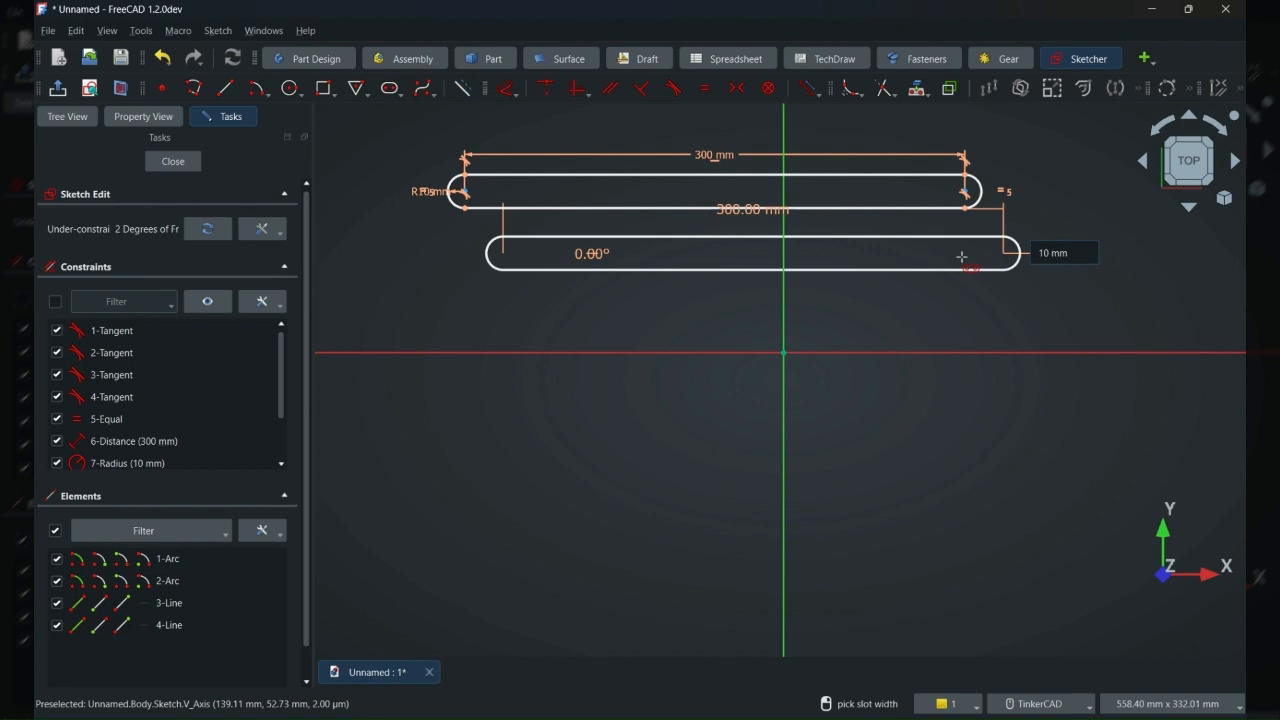
key(Return)
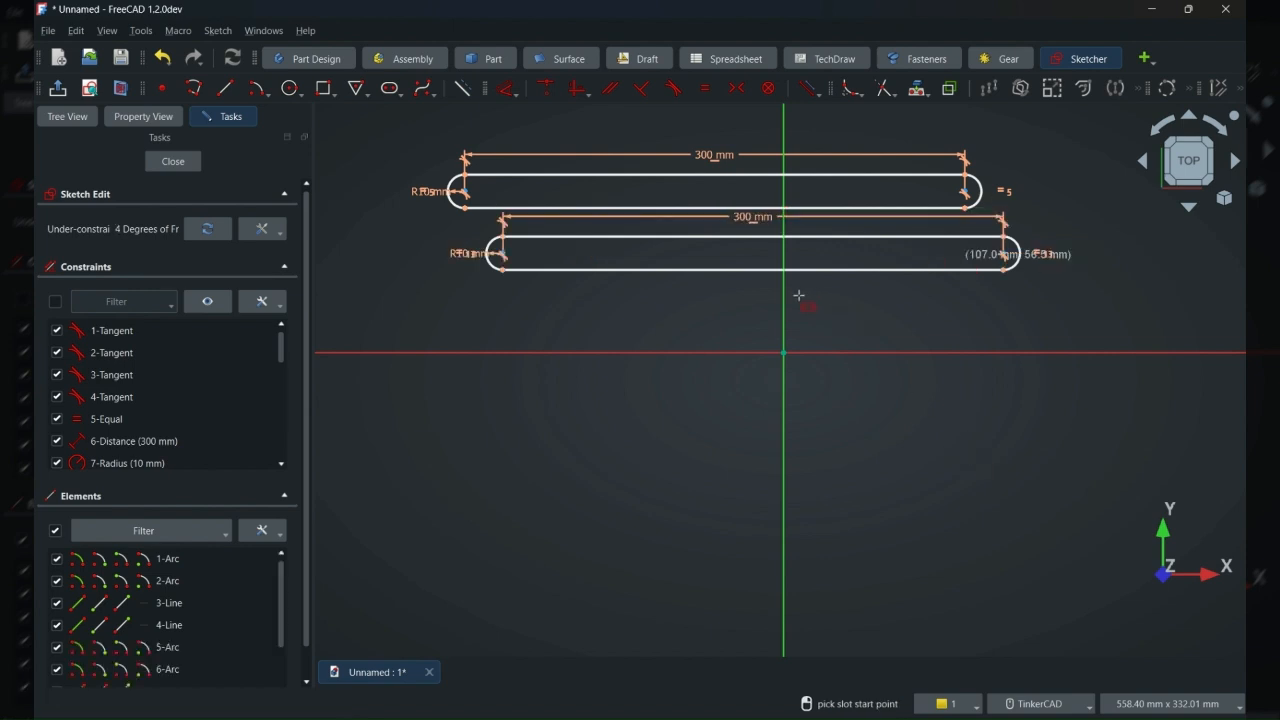
key(Escape)
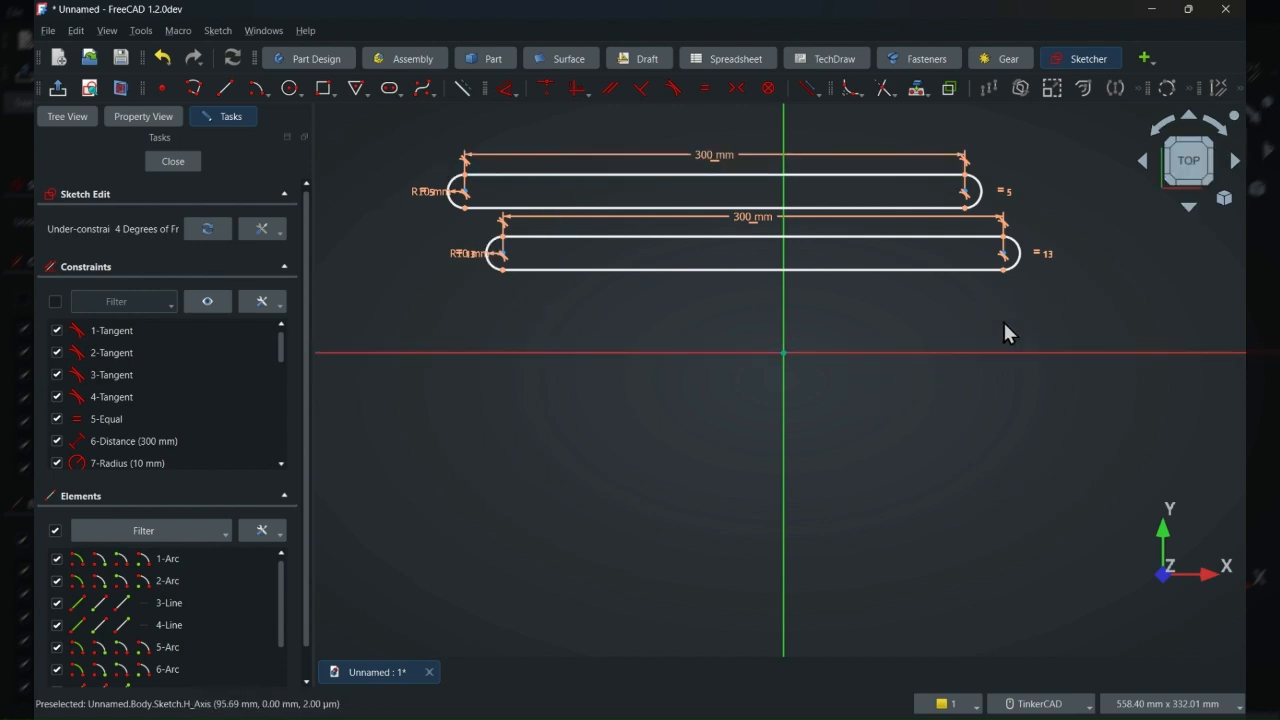
Move the lower slot away from the upper one and make its arc centres symmetric about the vertical axis
drag(876, 271, 902, 316)
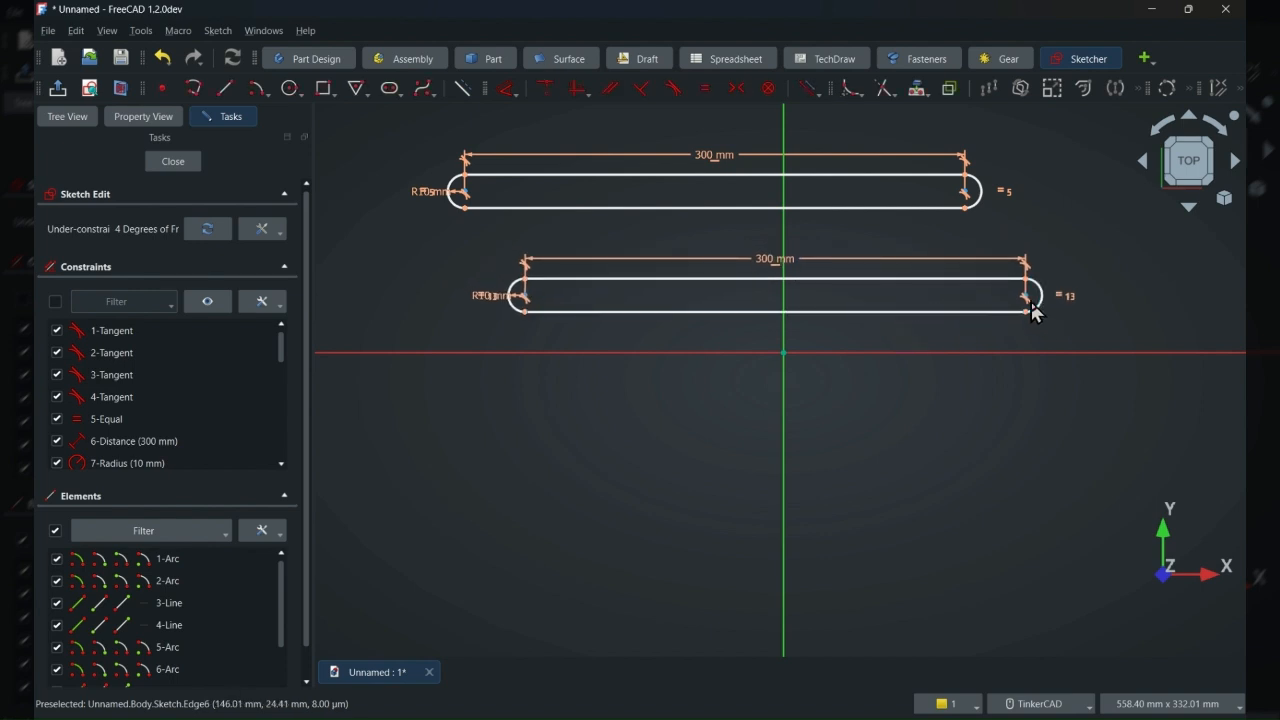
click(1025, 297)
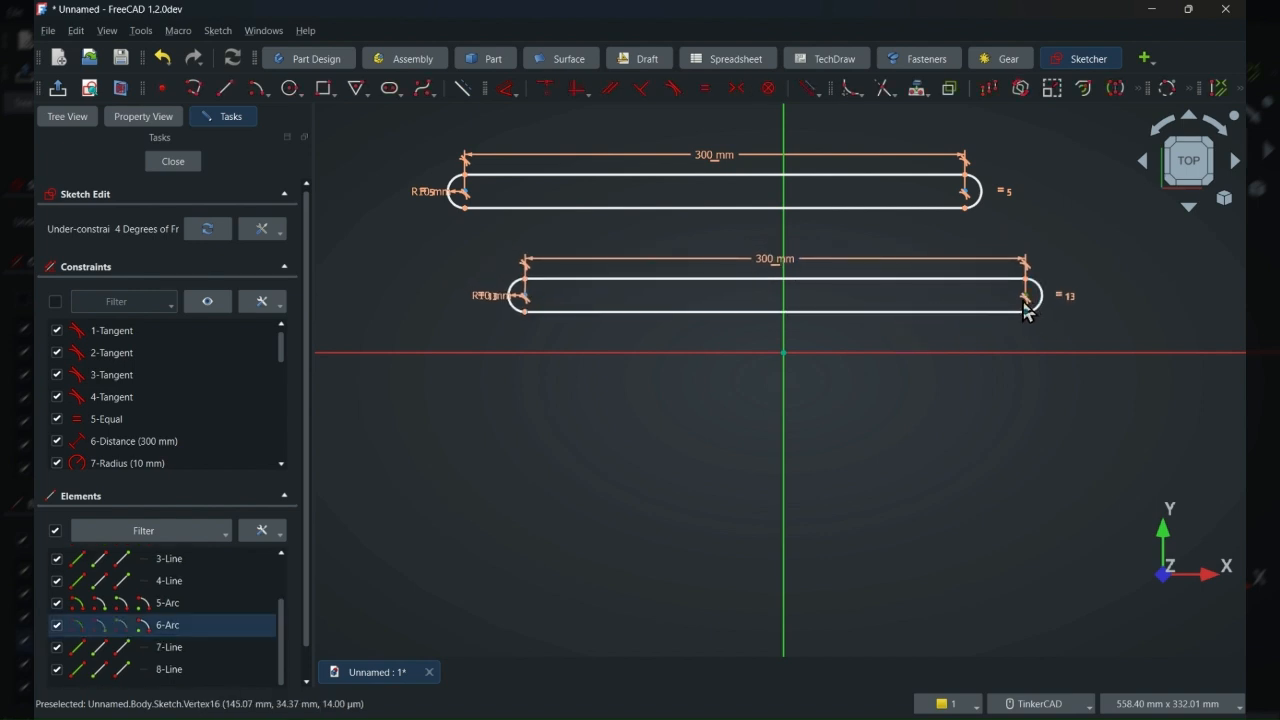
click(525, 296)
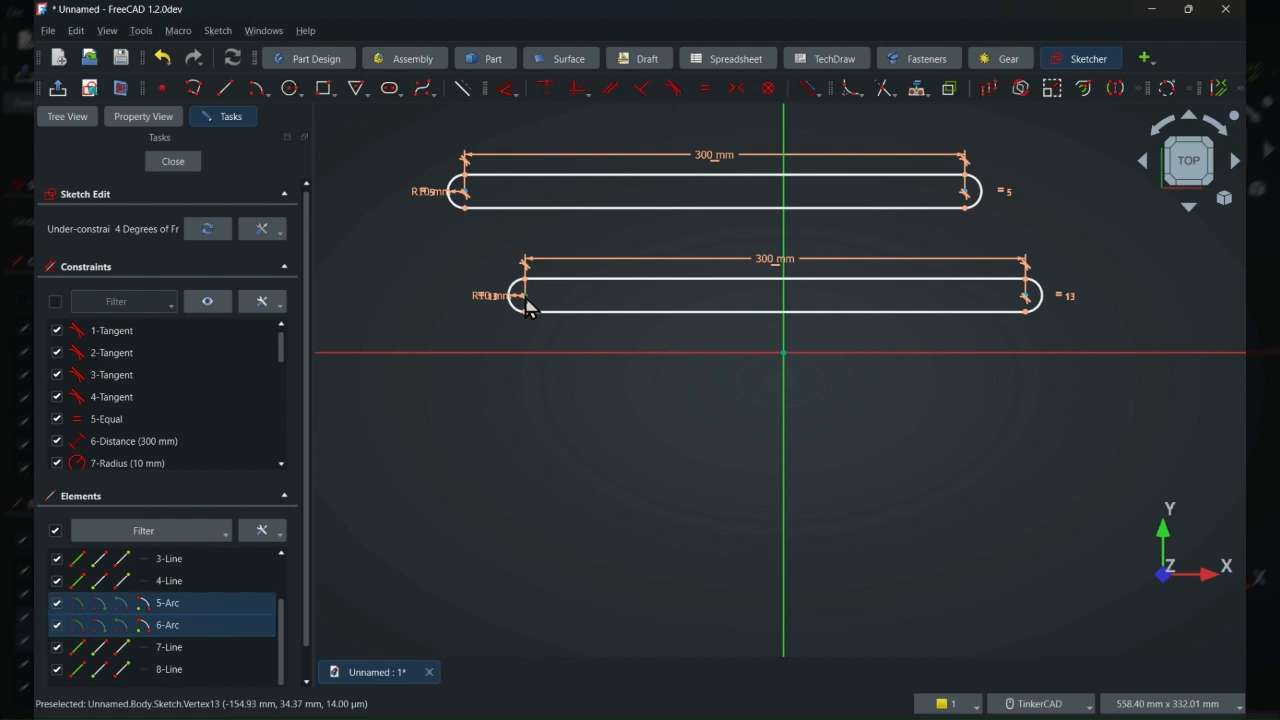
click(783, 240)
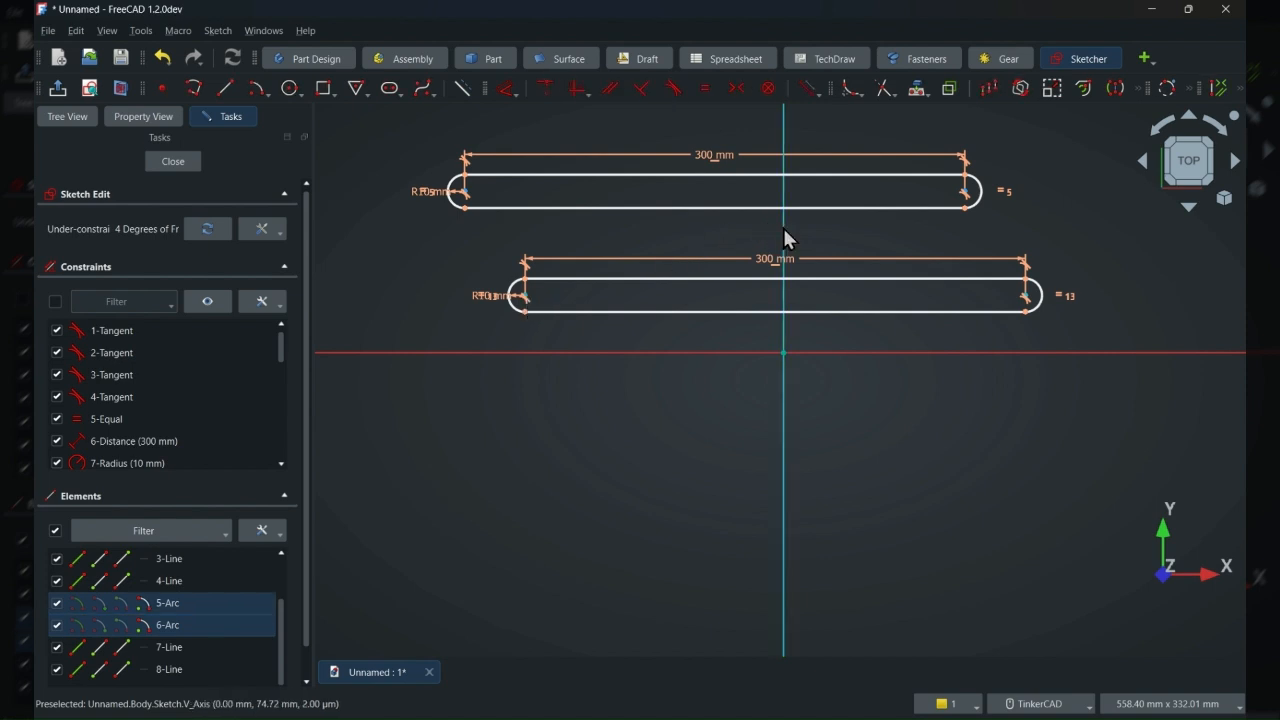
click(735, 89)
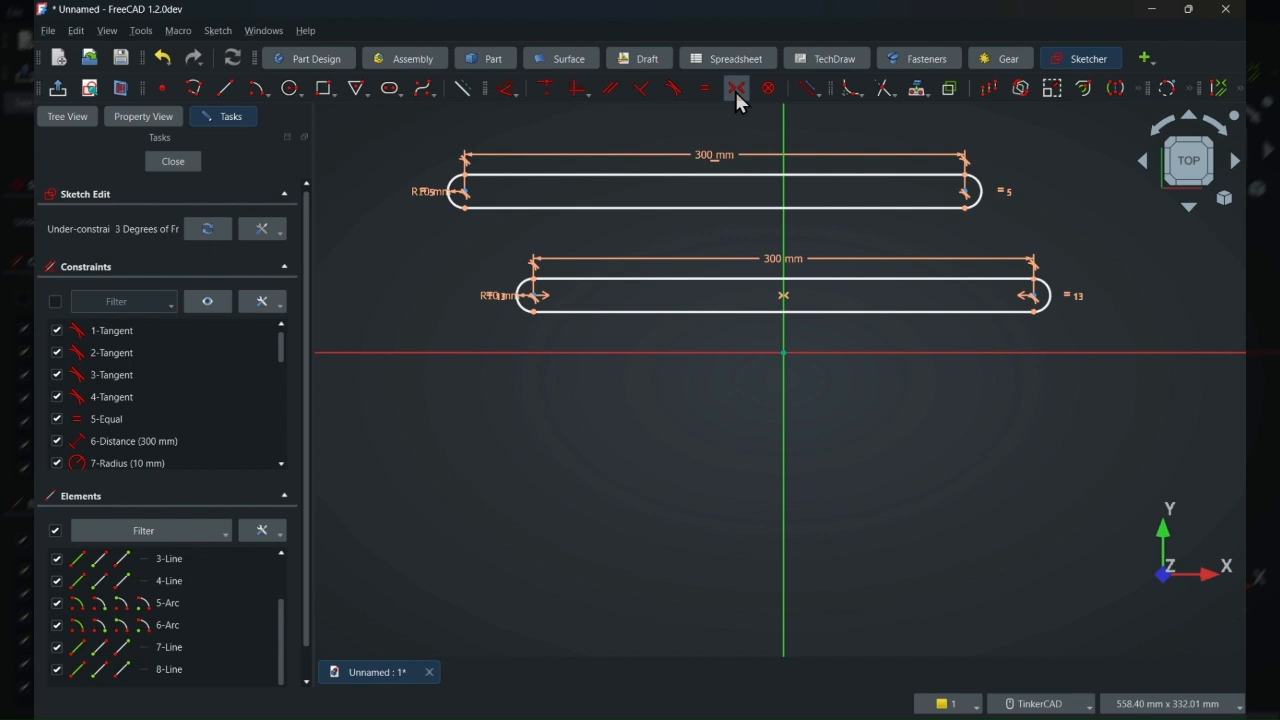
Constrain the upper slot's two arc centres to be symmetric about the vertical axis
click(968, 200)
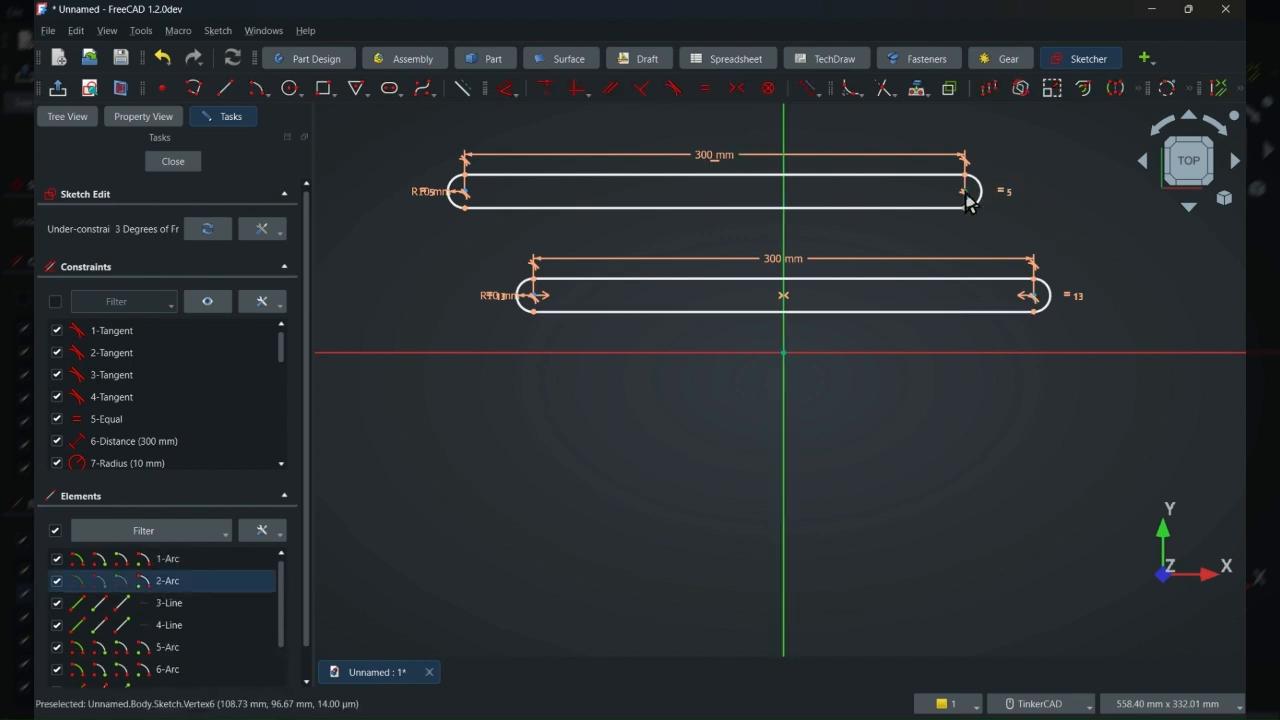
click(466, 201)
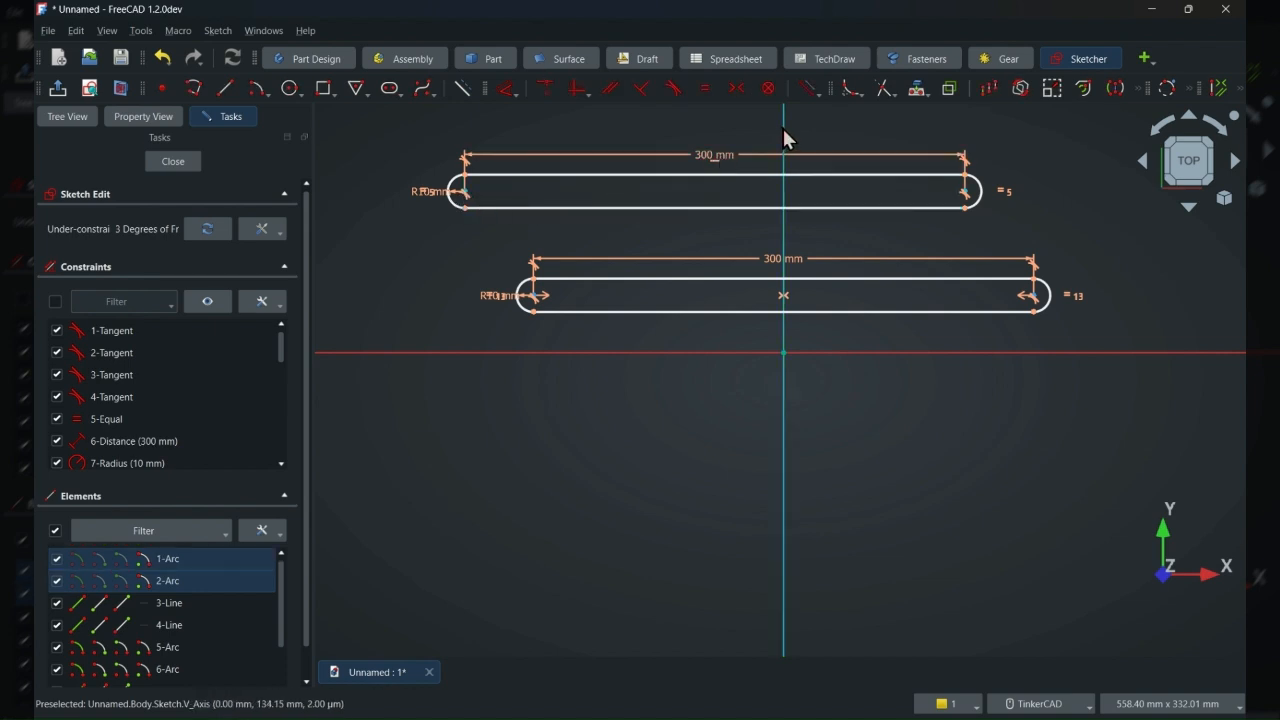
click(737, 88)
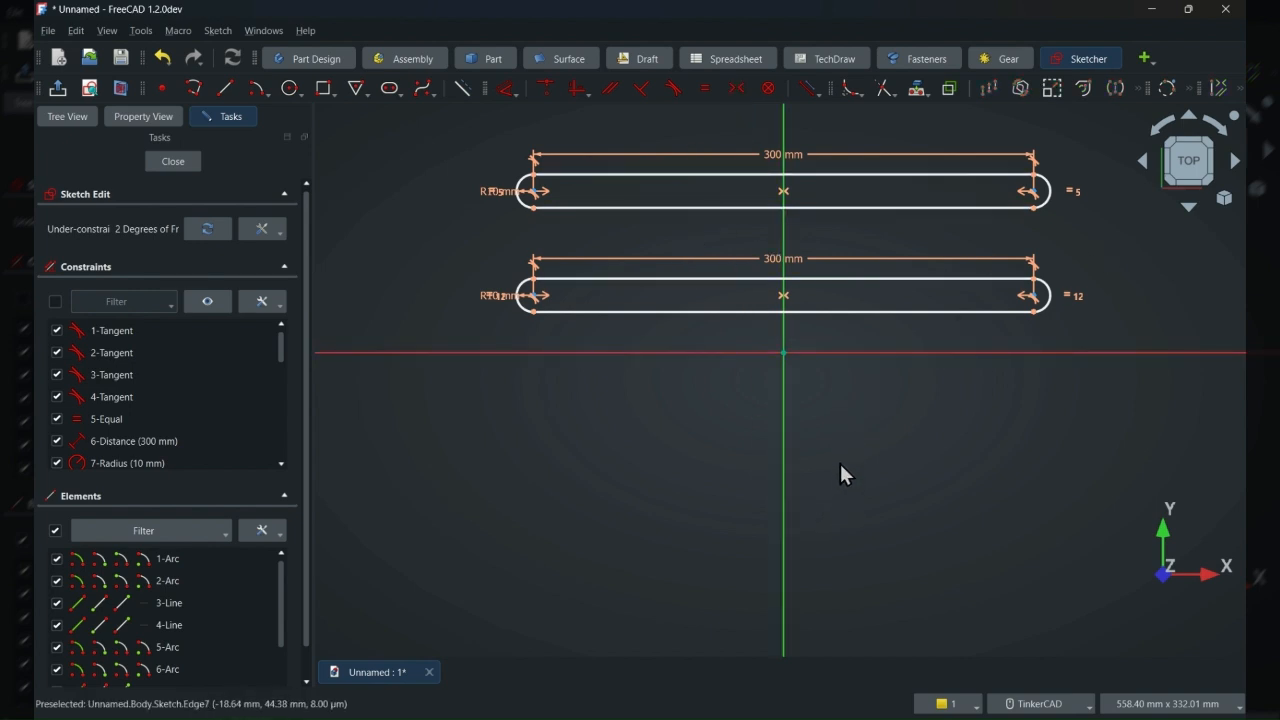
Reposition the two slots on opposite sides of the horizontal axis, with the upper slot's centreline about 29 mm above it
drag(836, 310, 842, 477)
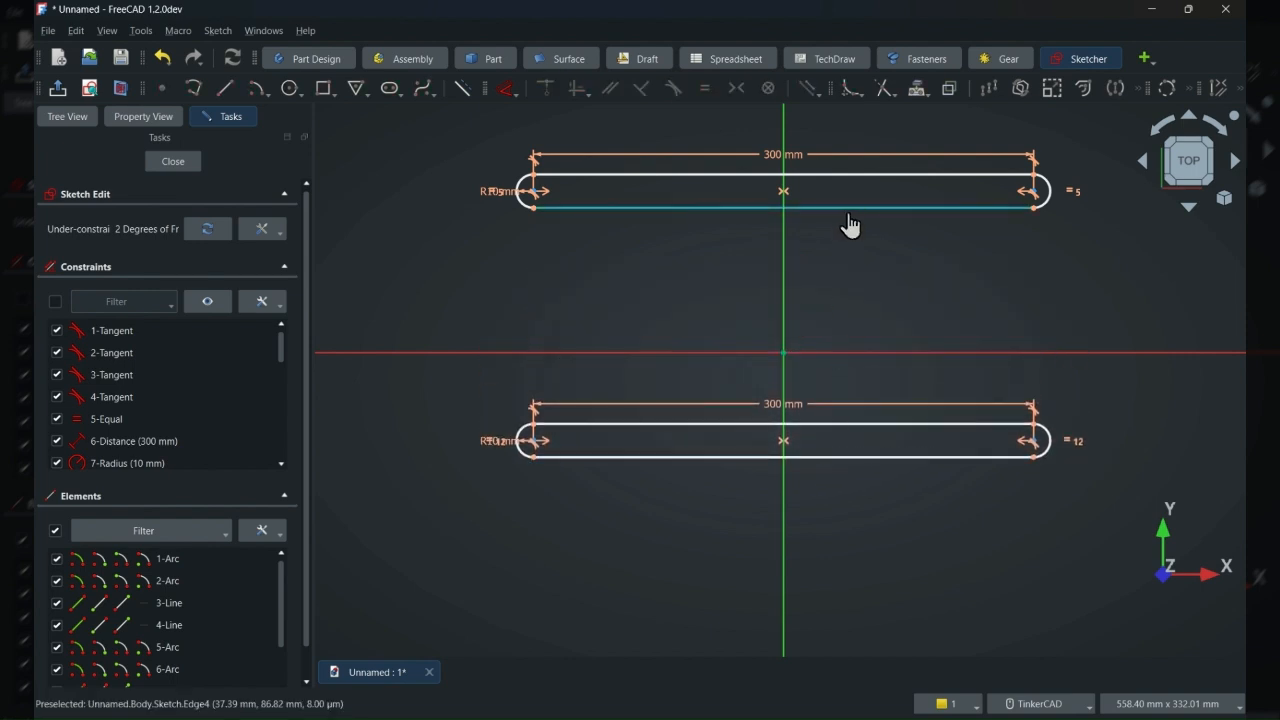
drag(845, 214, 847, 333)
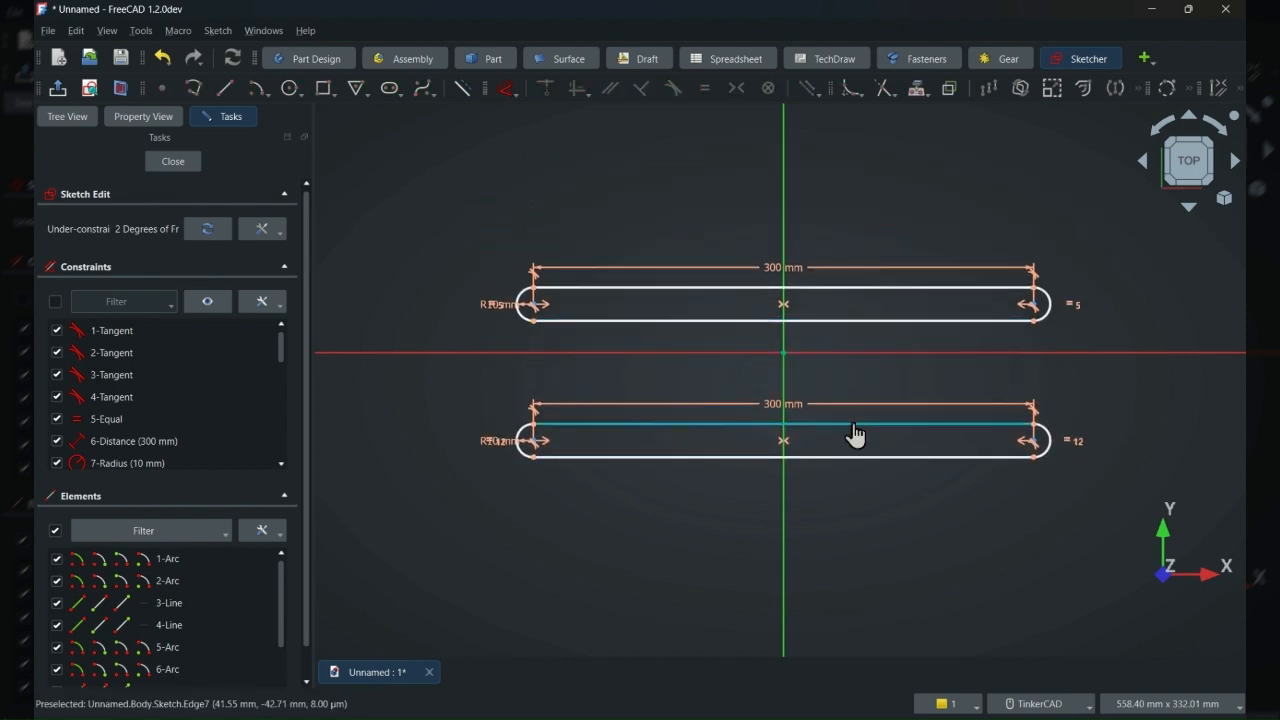
drag(852, 424, 856, 403)
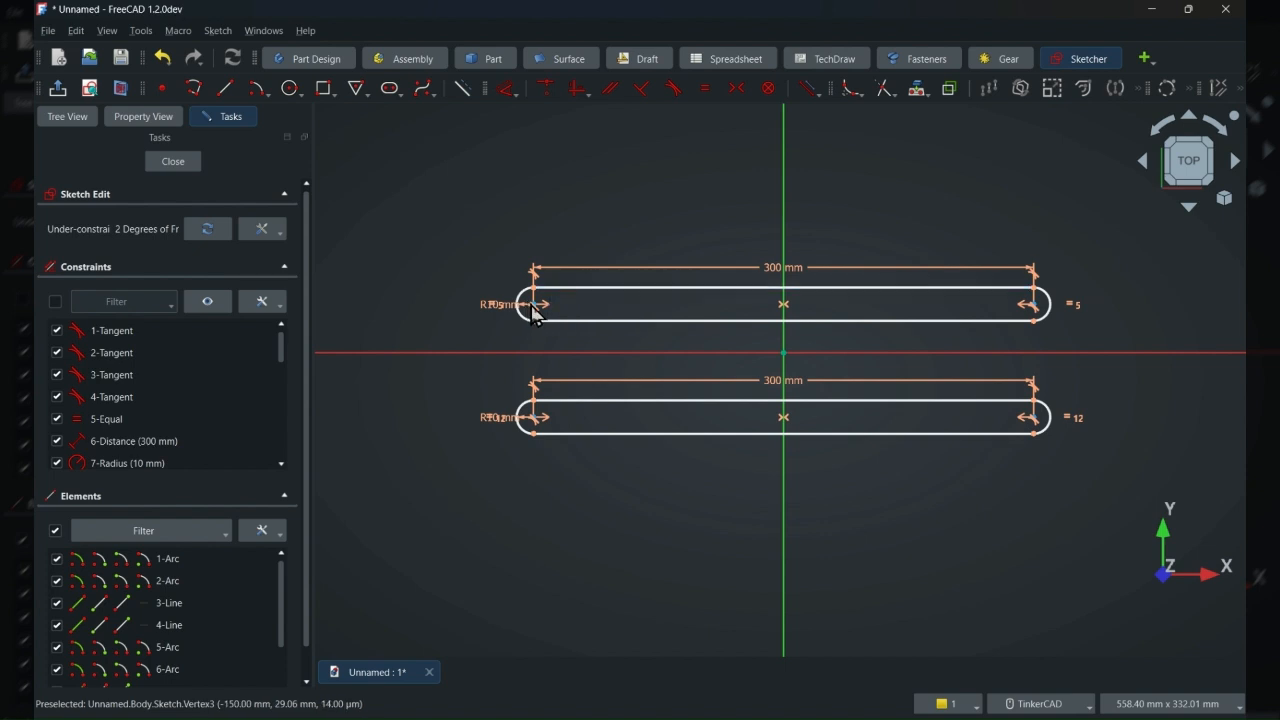
Draw a 10 mm diameter circle centred on the left arc centre of the upper slot
click(289, 90)
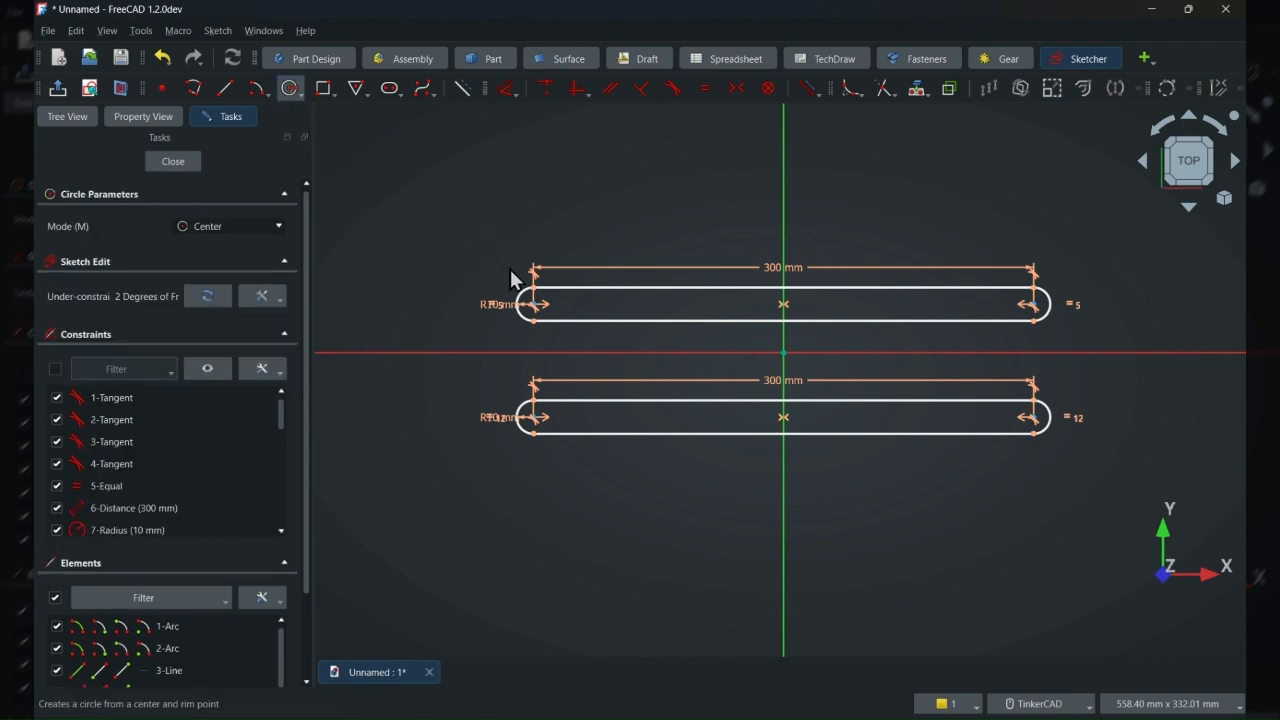
scroll(535, 305, up, 4)
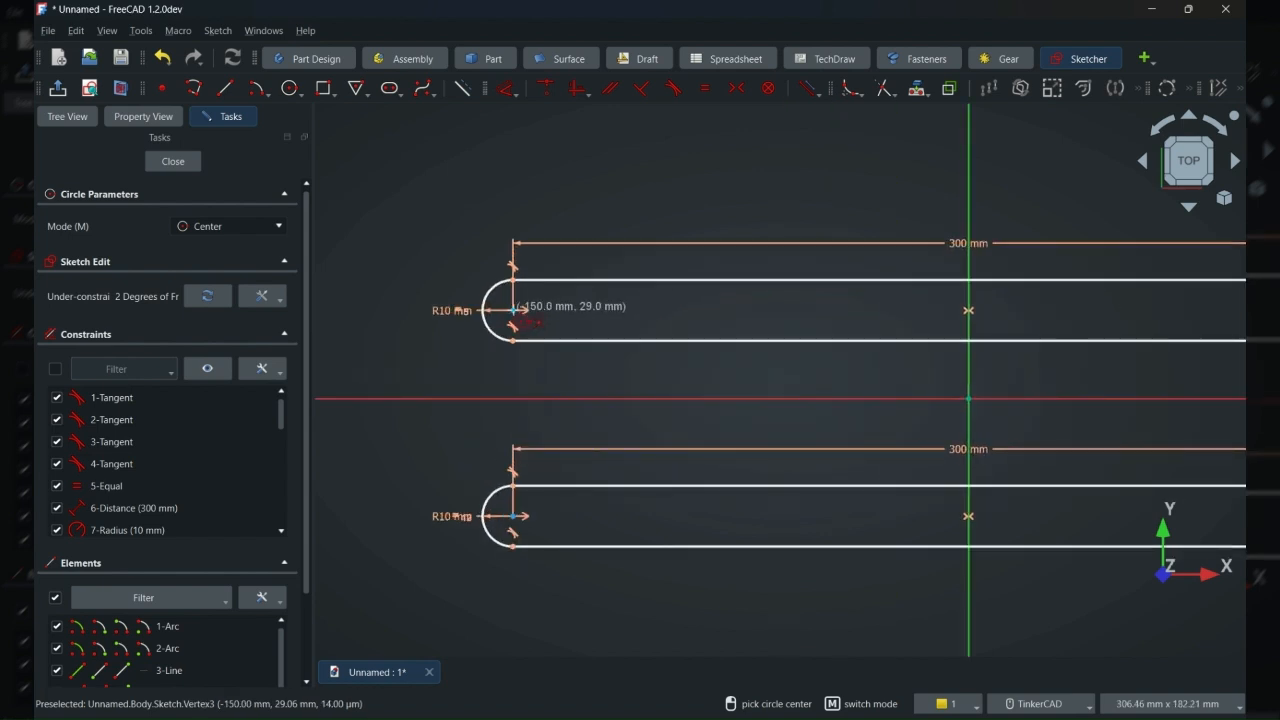
click(513, 310)
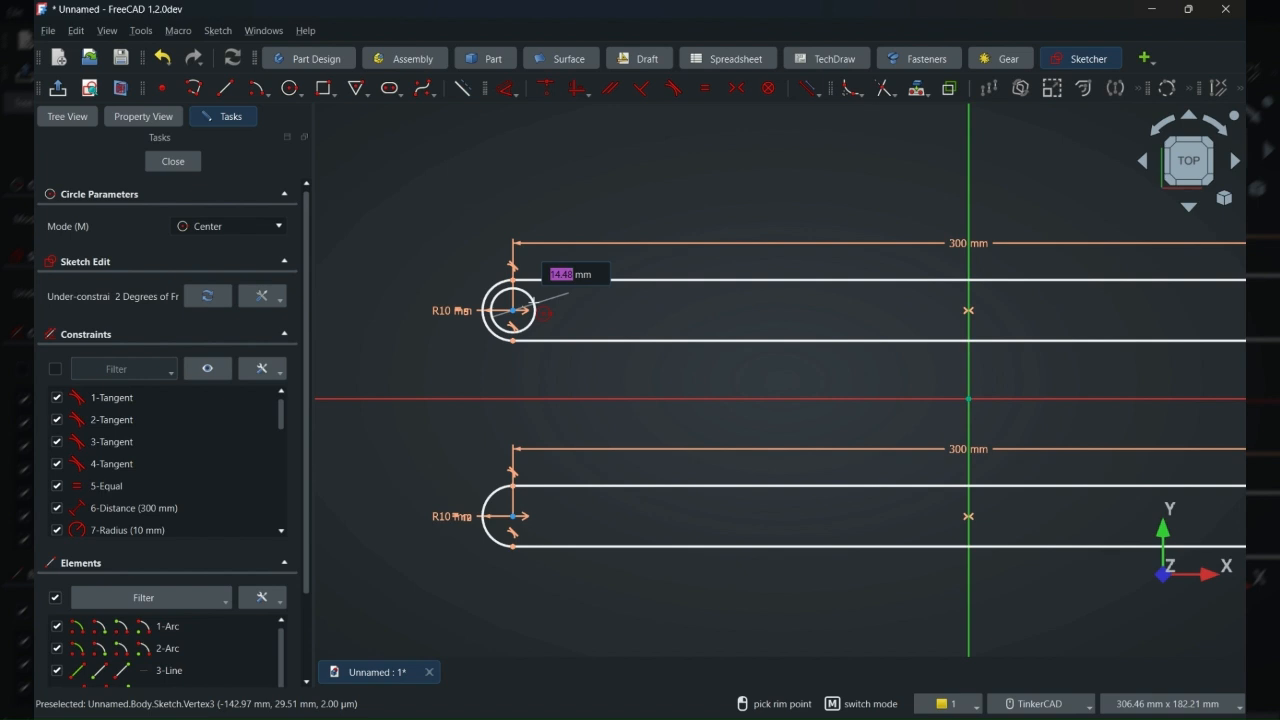
text(10)
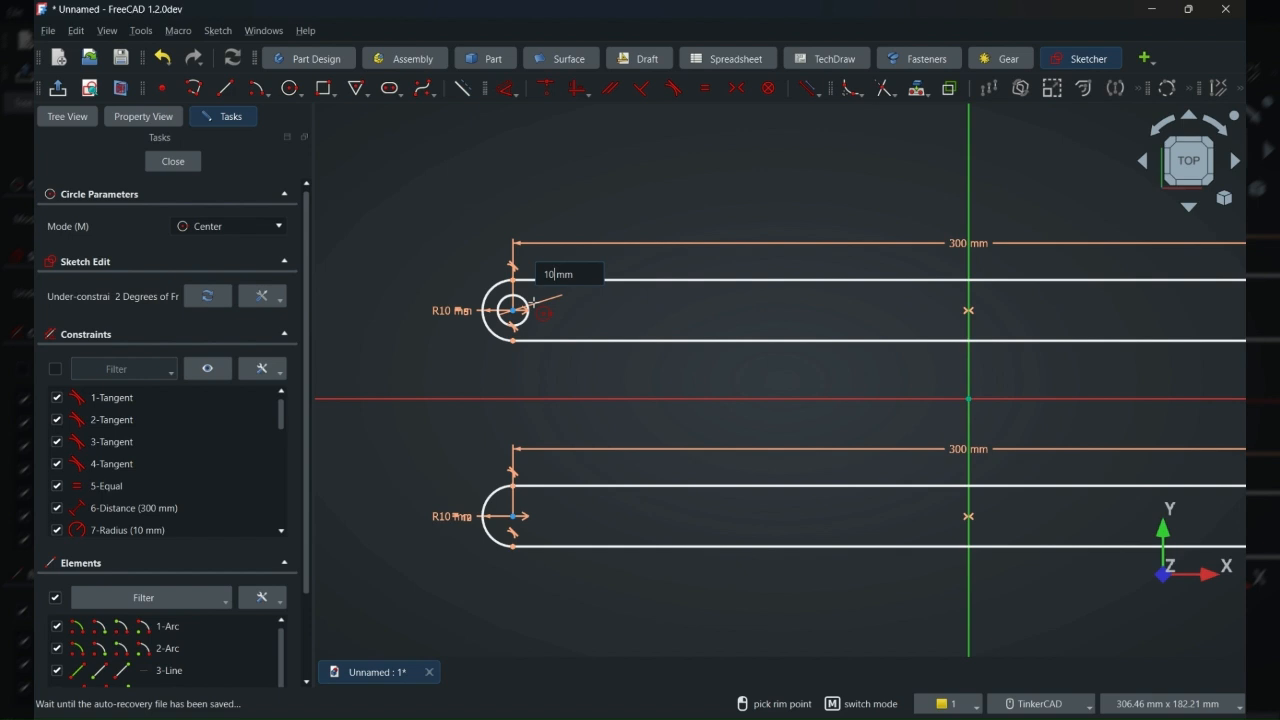
key(Return)
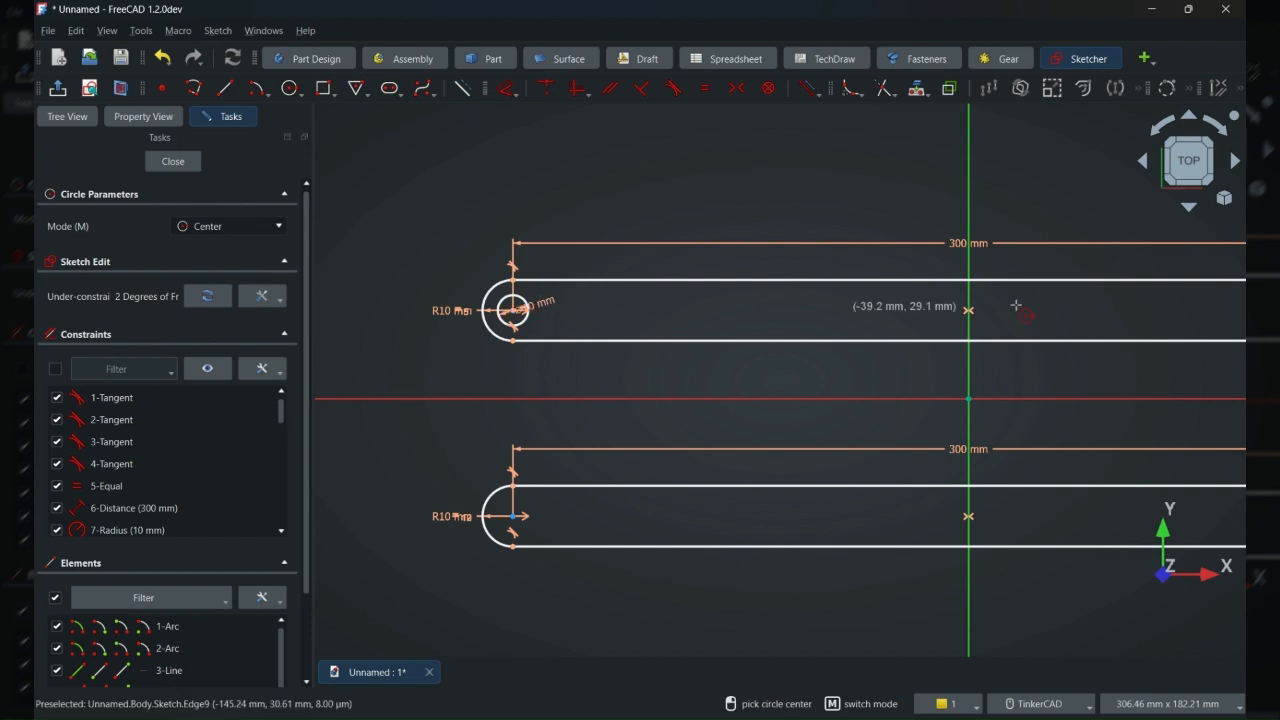
Draw a second 10 mm diameter circle inside the upper slot, between its left hole and the vertical axis
click(735, 314)
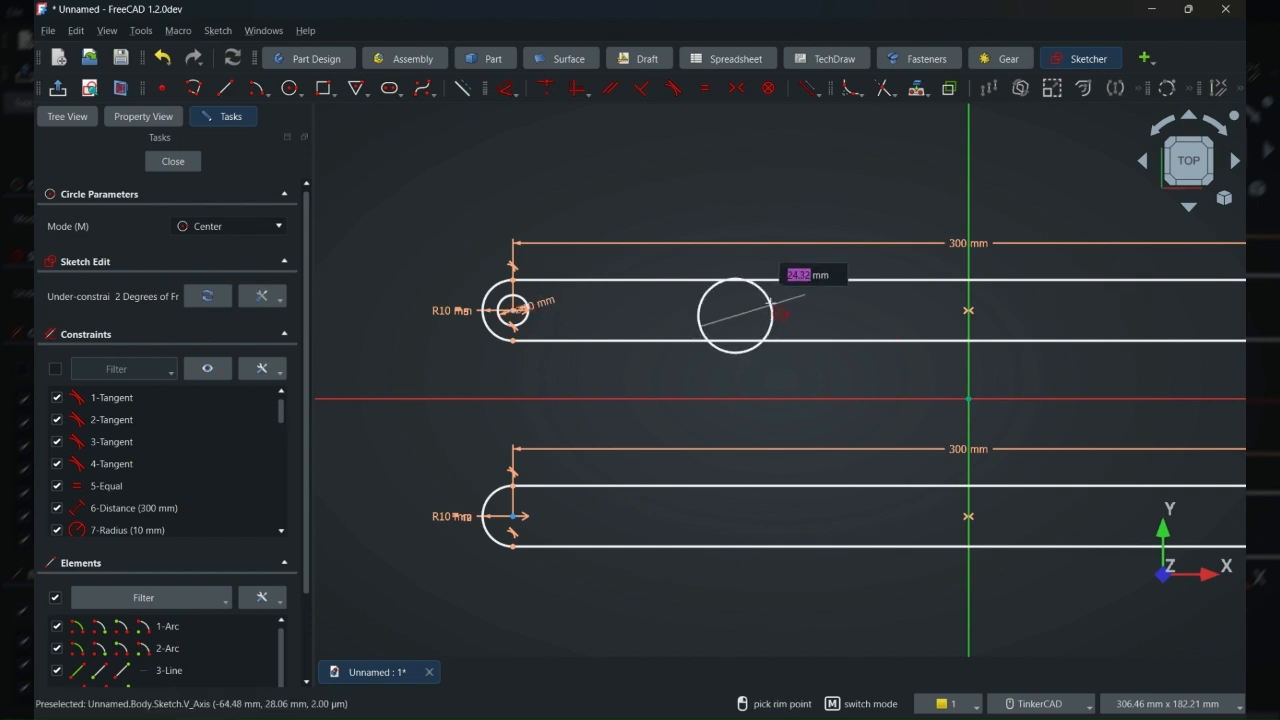
text(10)
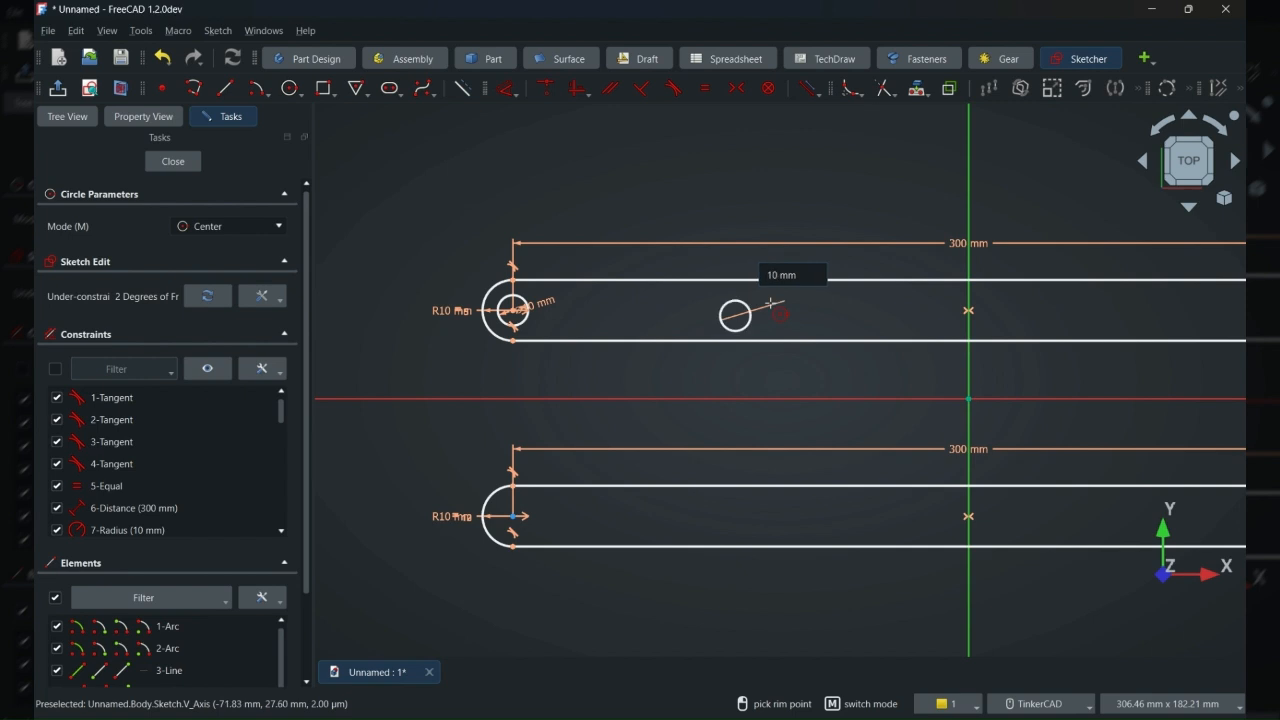
key(Return)
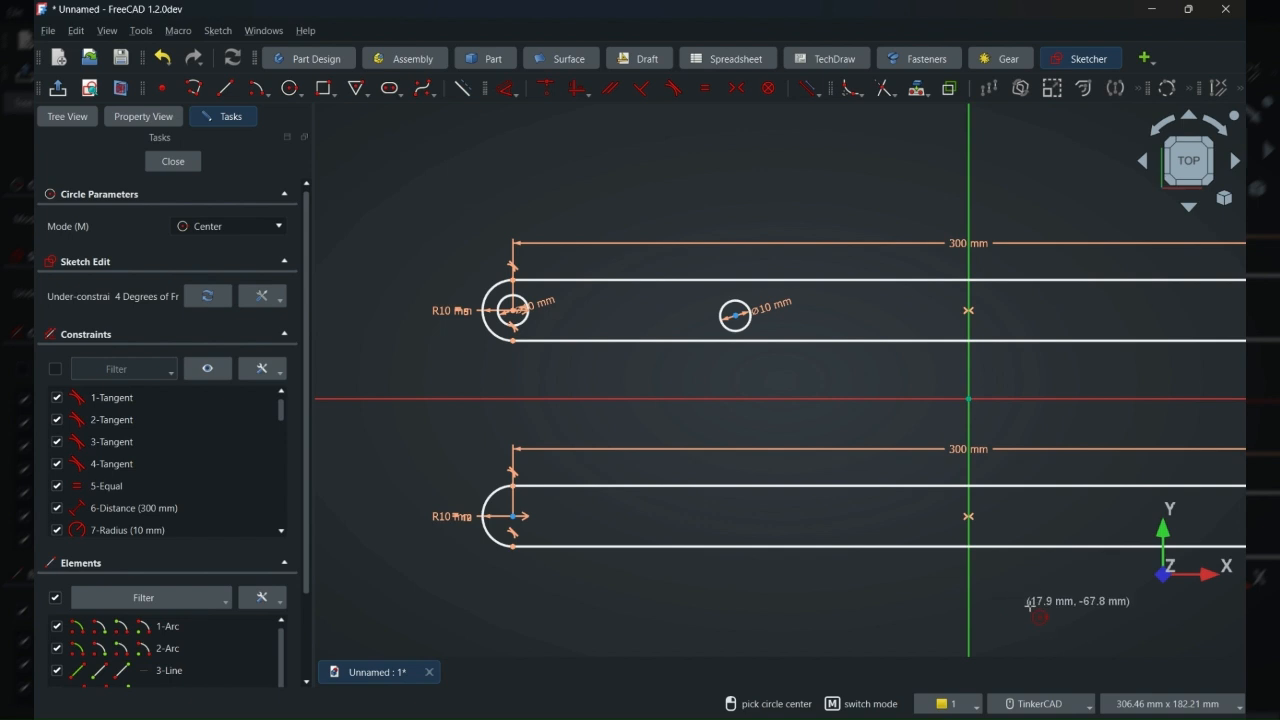
Draw a 10 mm diameter circle on the right arc centre of the lower slot and end the circle command
middle_drag(1049, 606, 638, 538)
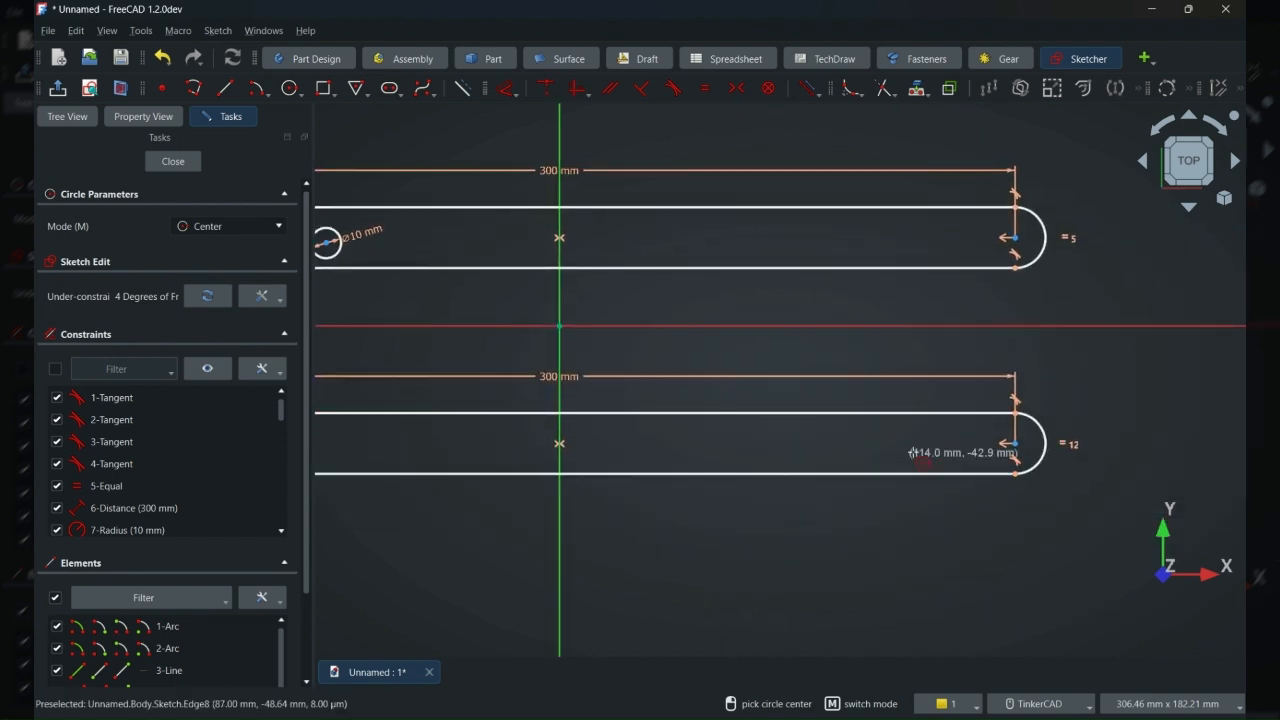
click(1013, 441)
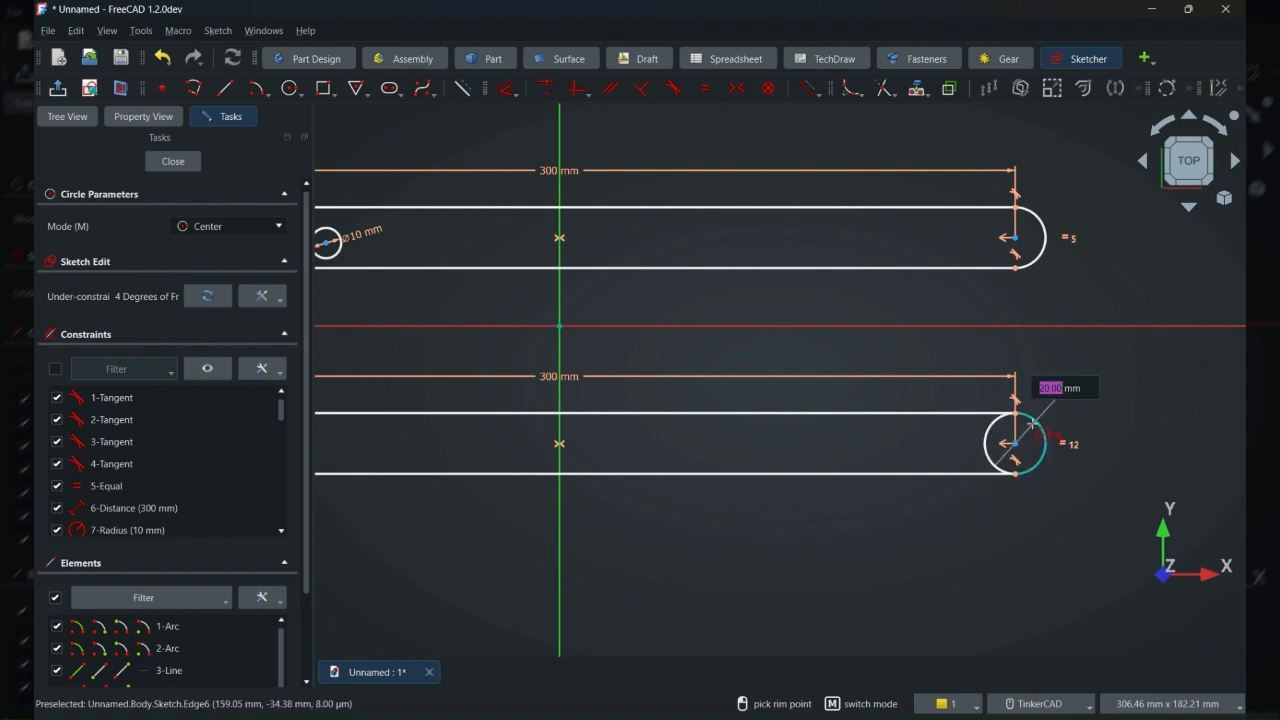
text(10)
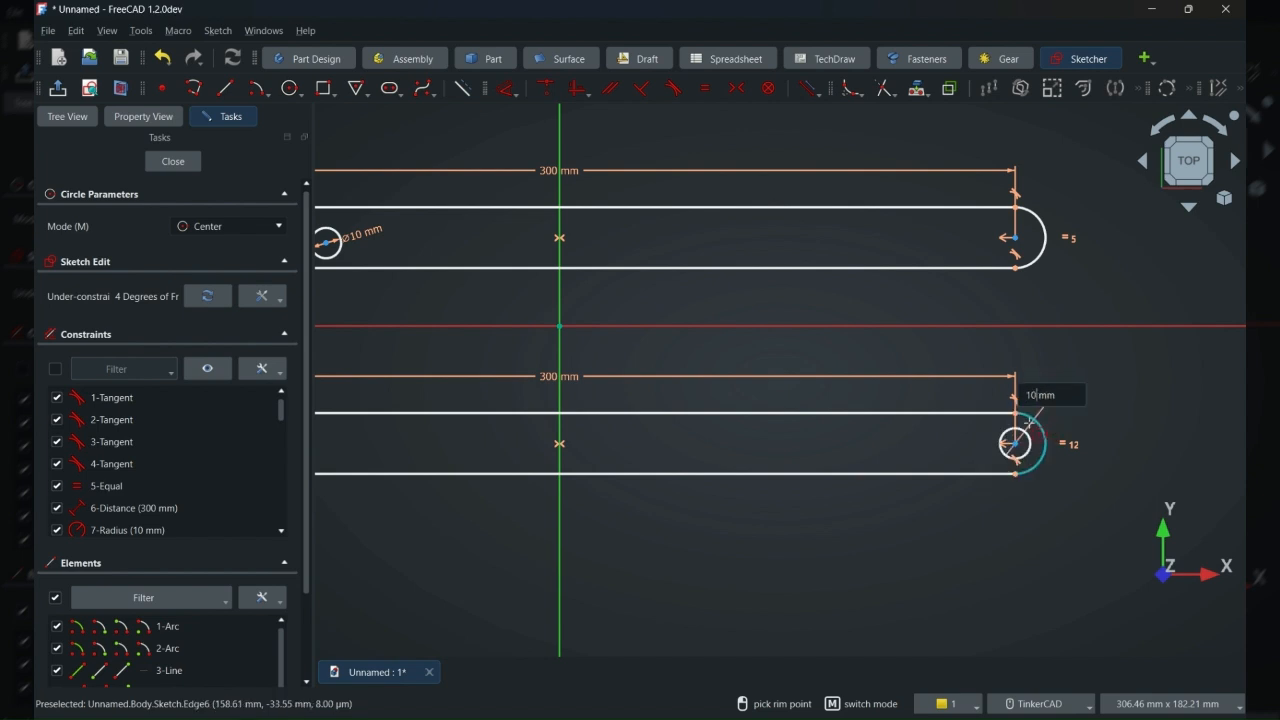
key(Return)
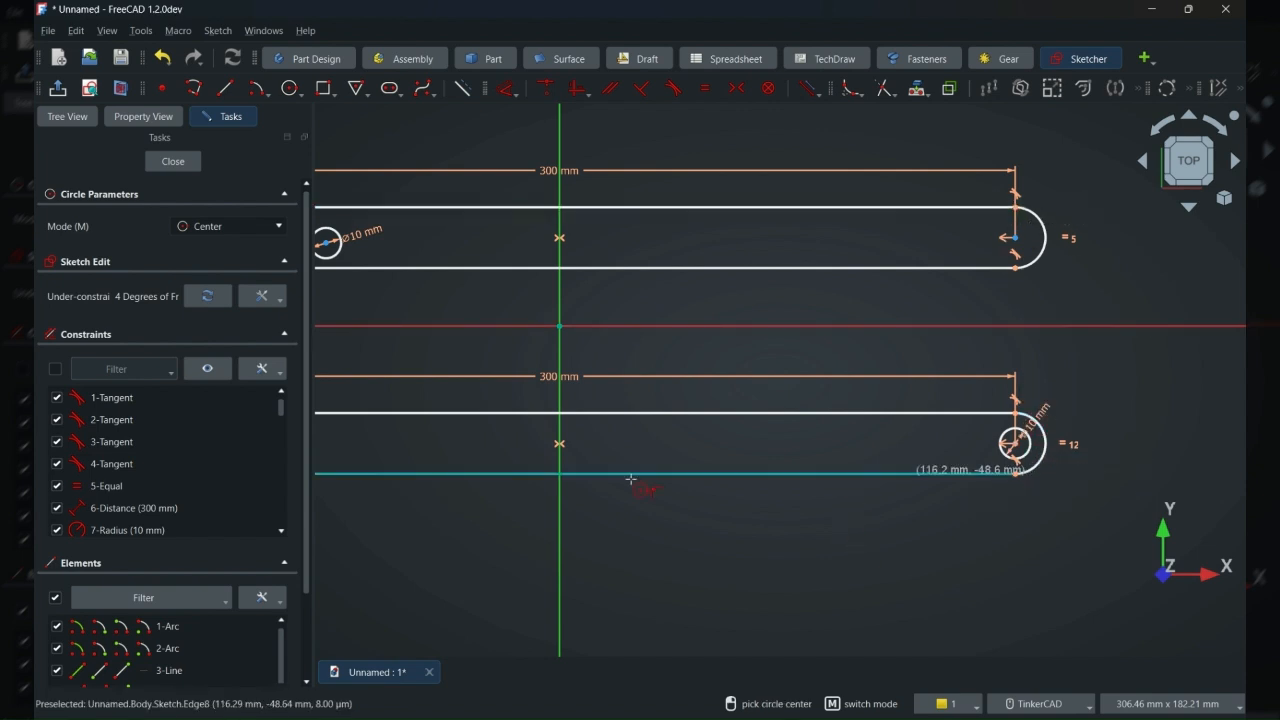
scroll(670, 530, down, 2)
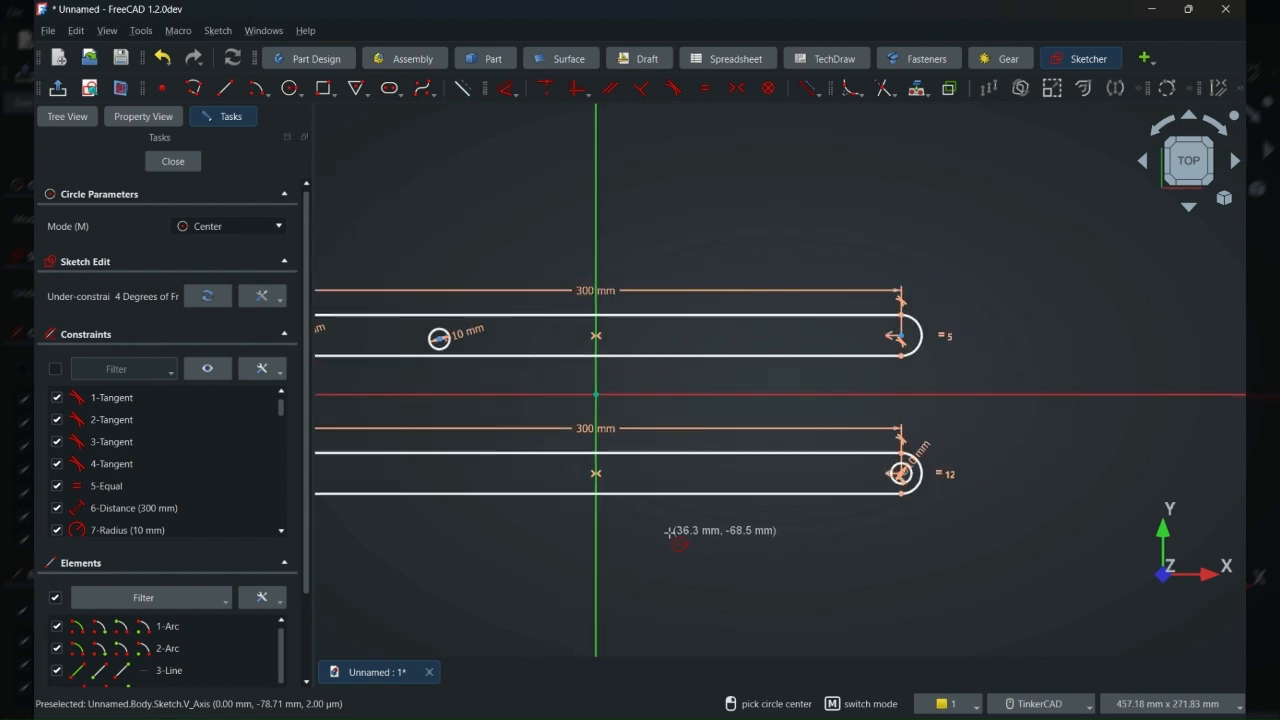
middle_drag(500, 532, 650, 524)
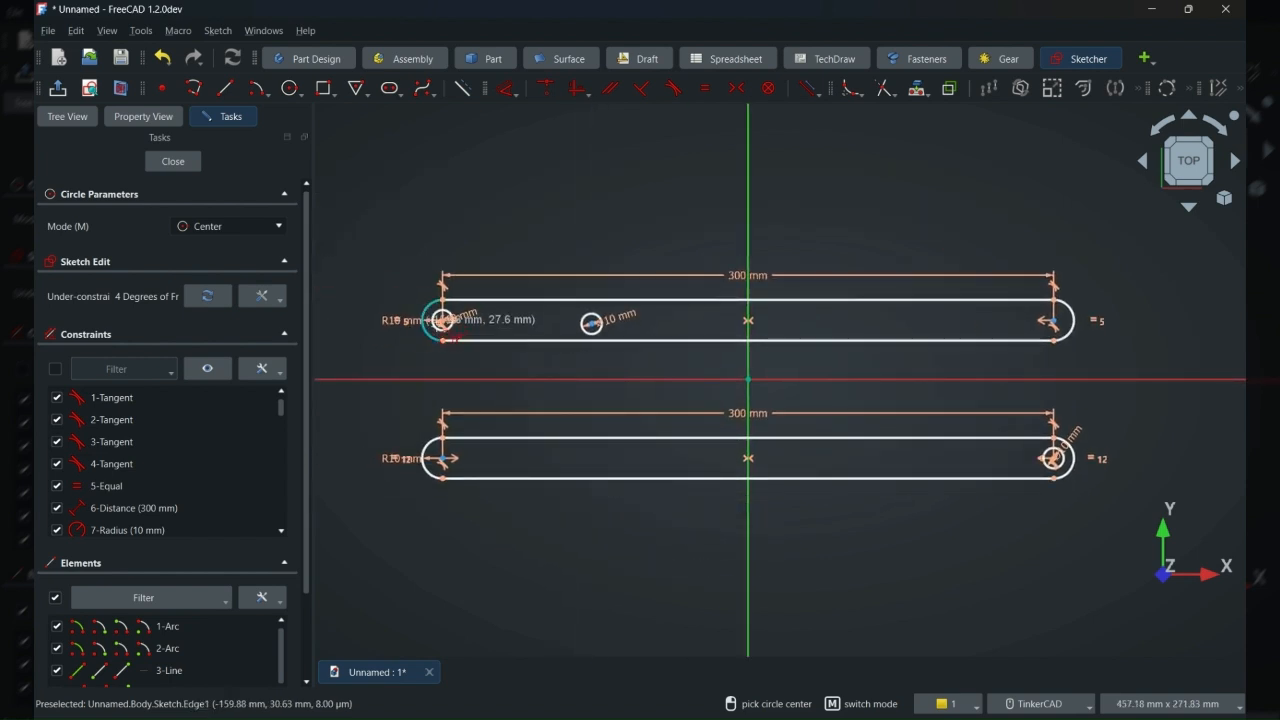
scroll(590, 493, up, 1)
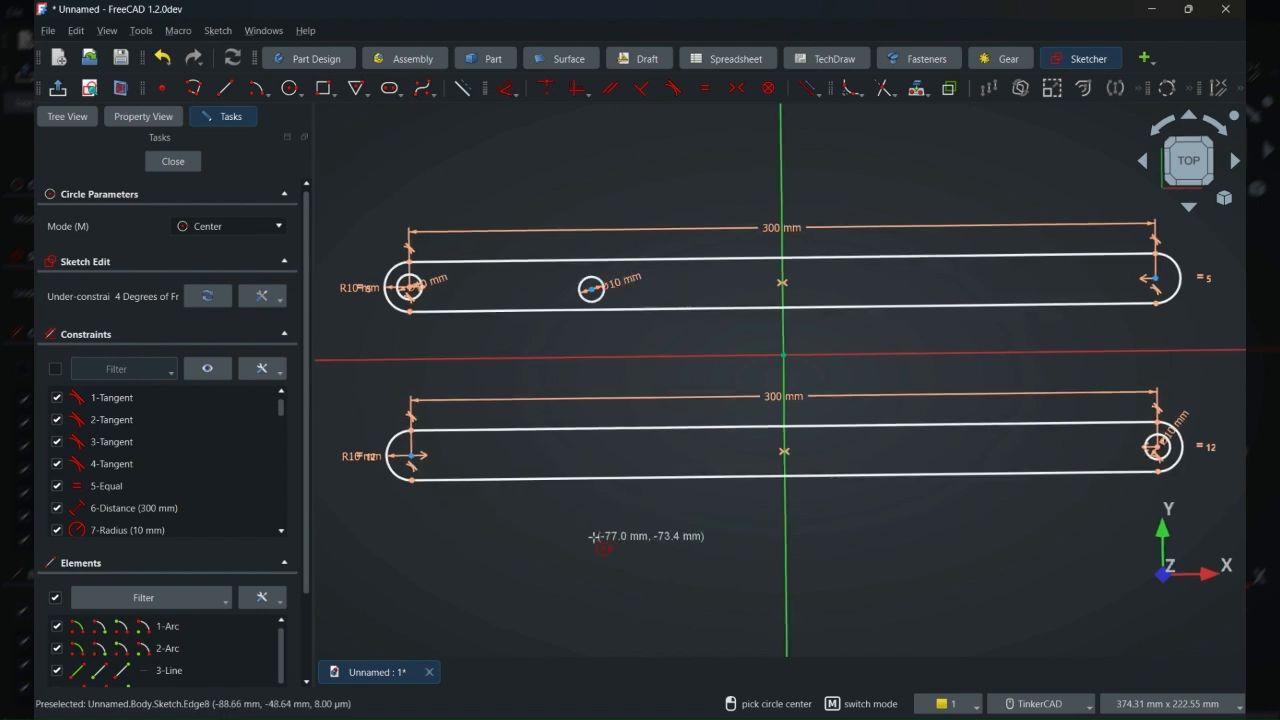
right_click(612, 530)
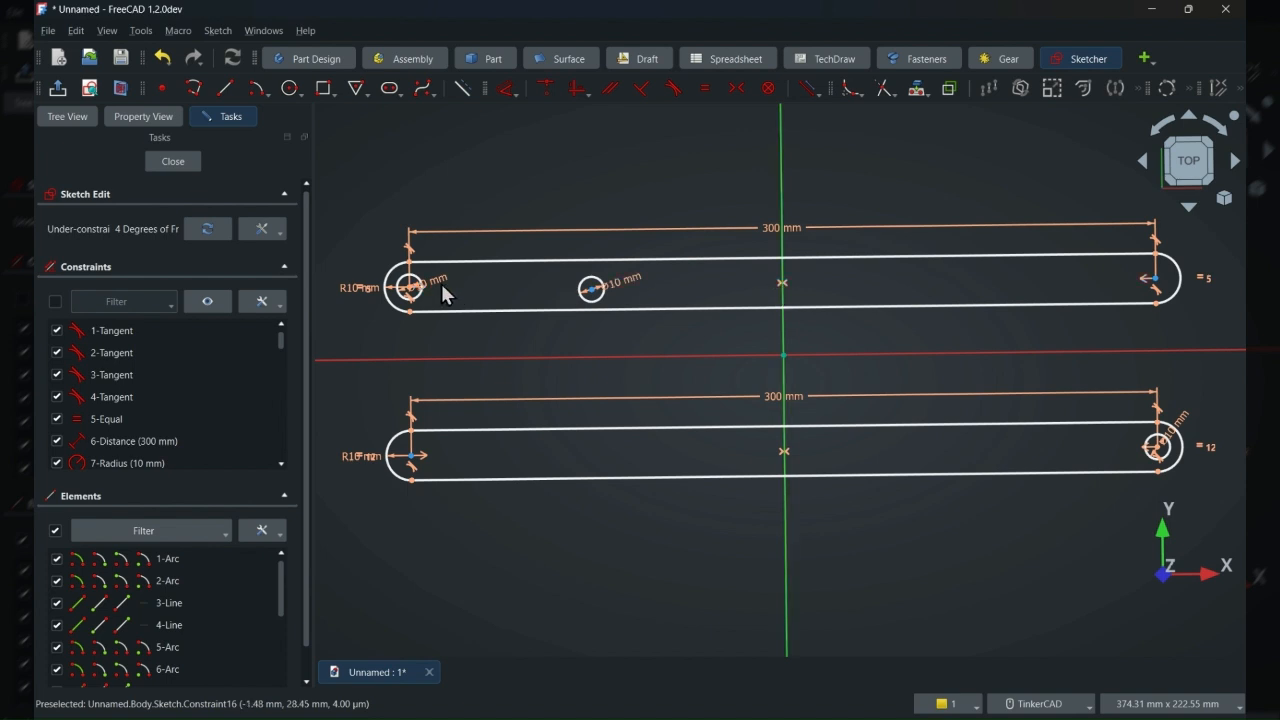
Try to constrain the upper slot's inner circle horizontally to the hole at its left end
click(783, 340)
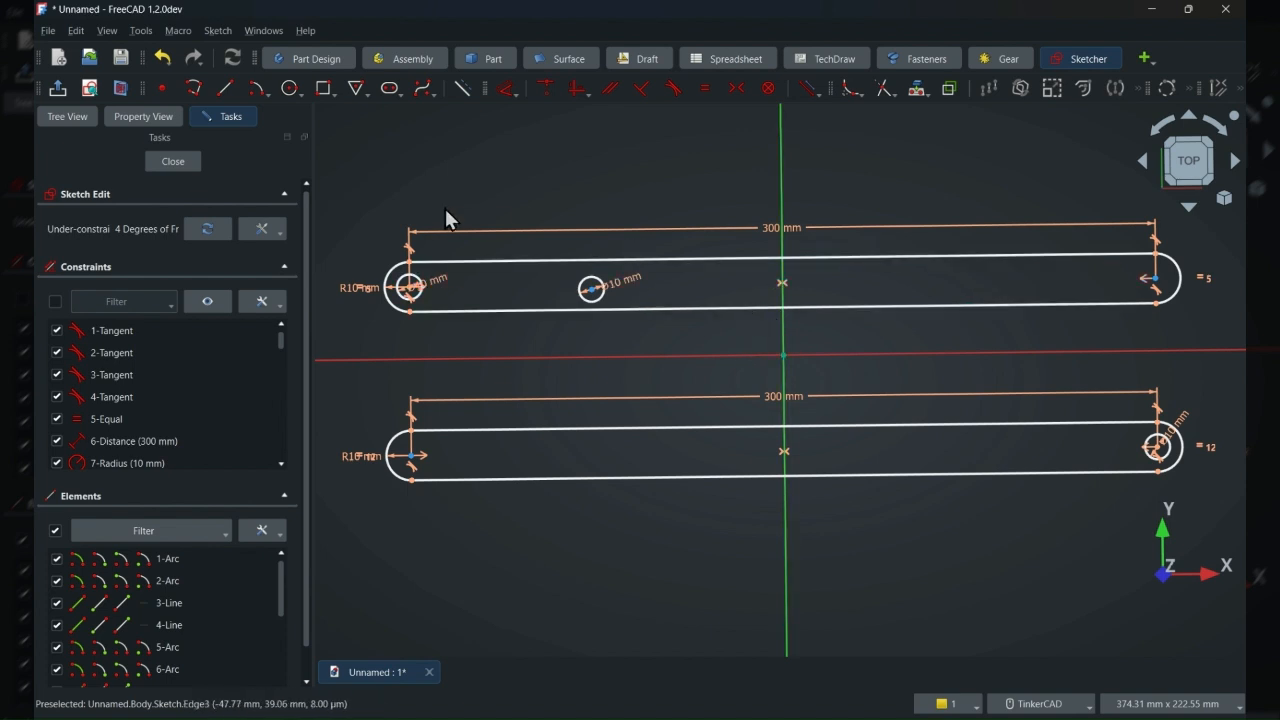
click(594, 293)
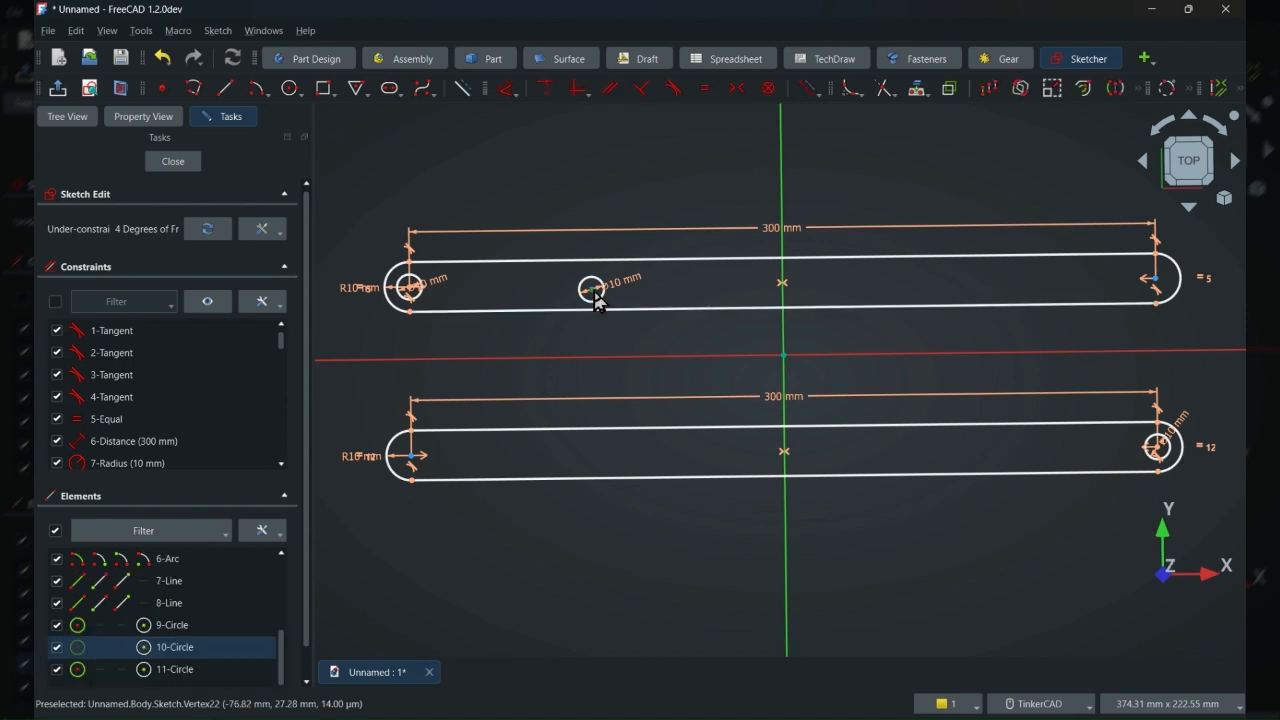
click(413, 291)
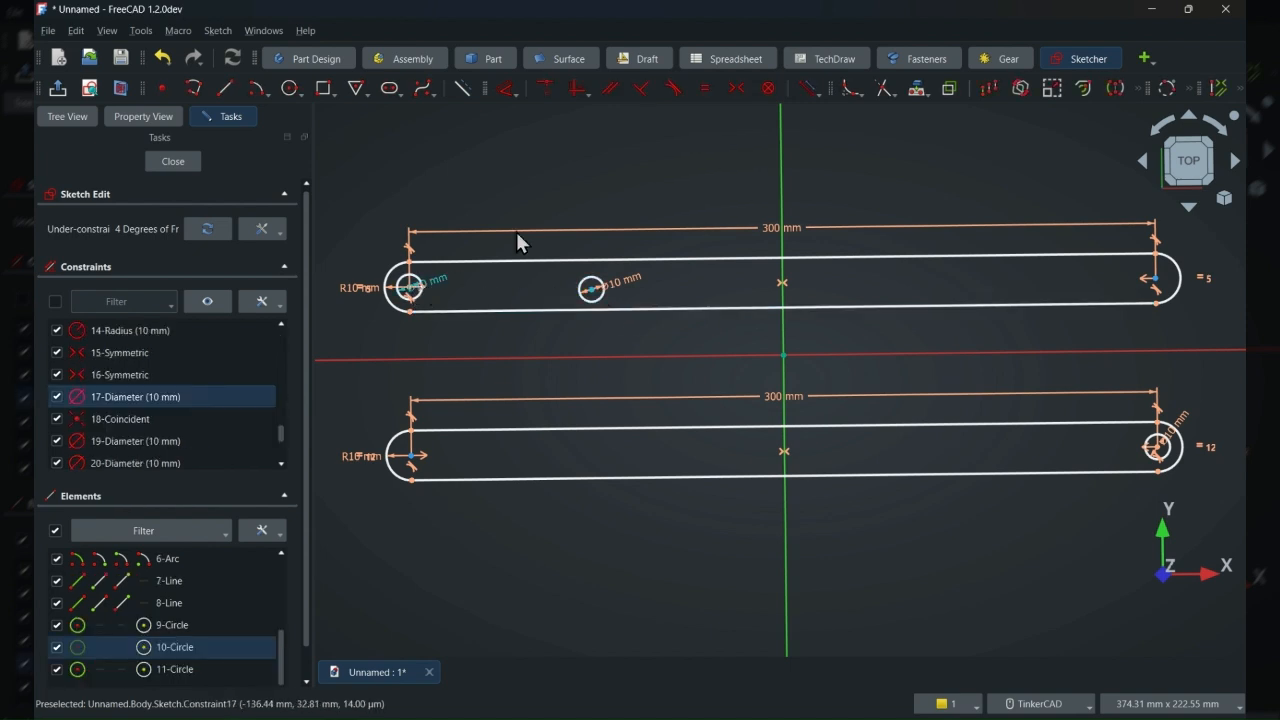
click(572, 94)
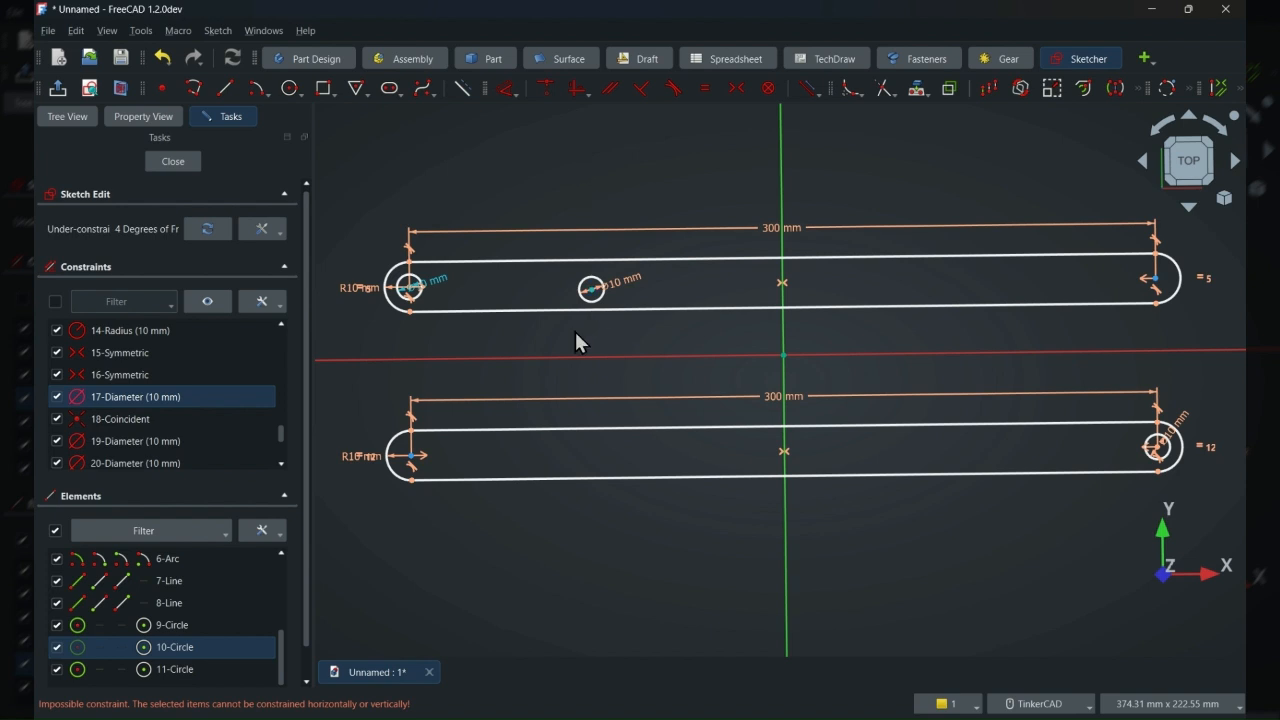
scroll(455, 282, up, 3)
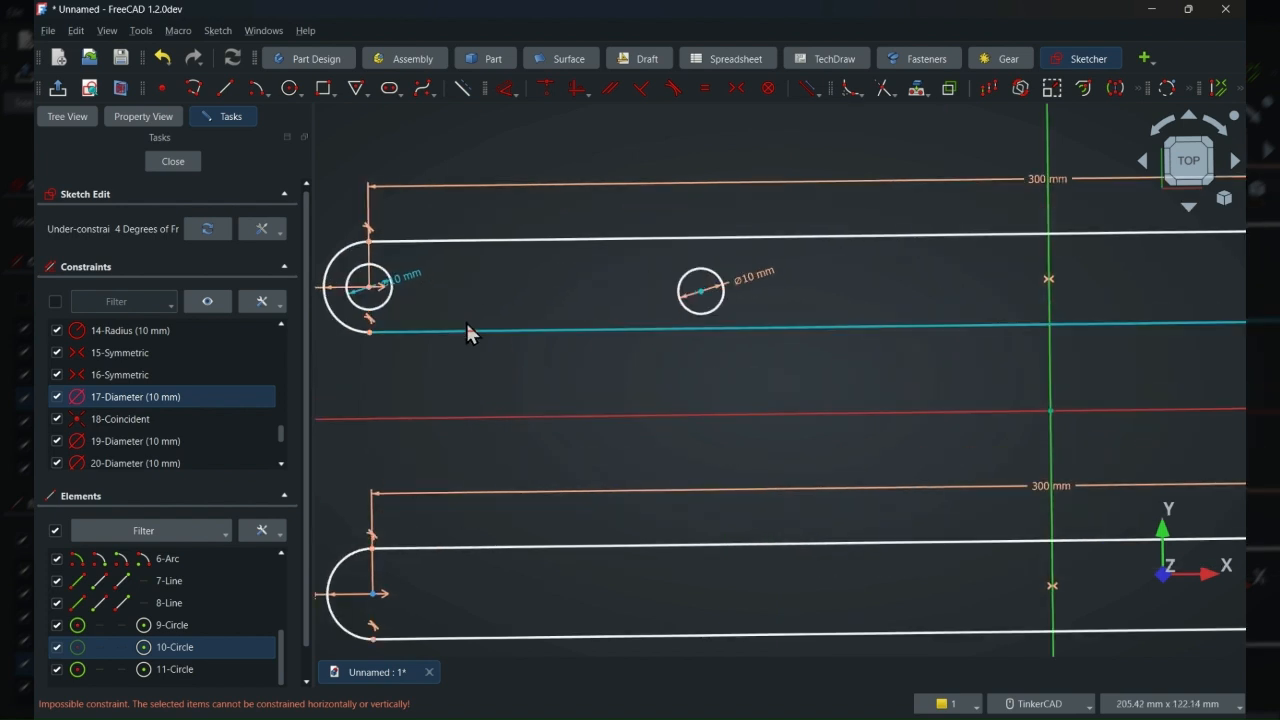
click(369, 288)
click(701, 292)
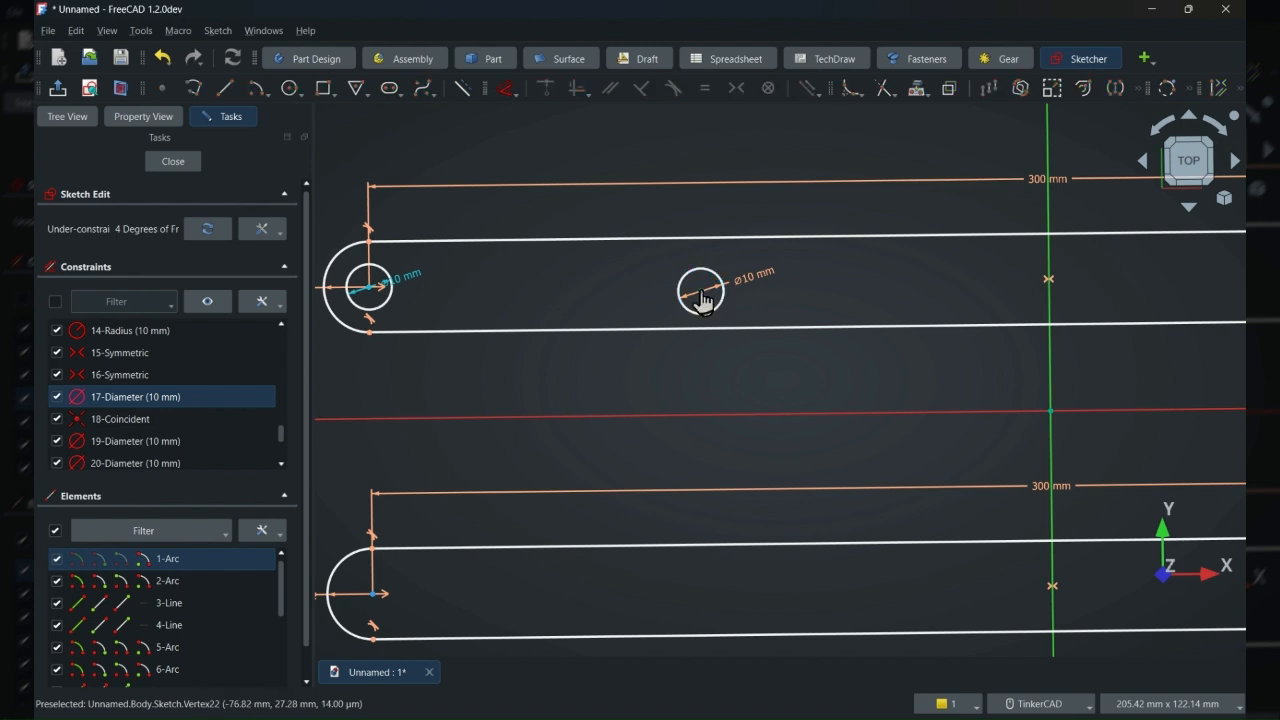
click(577, 90)
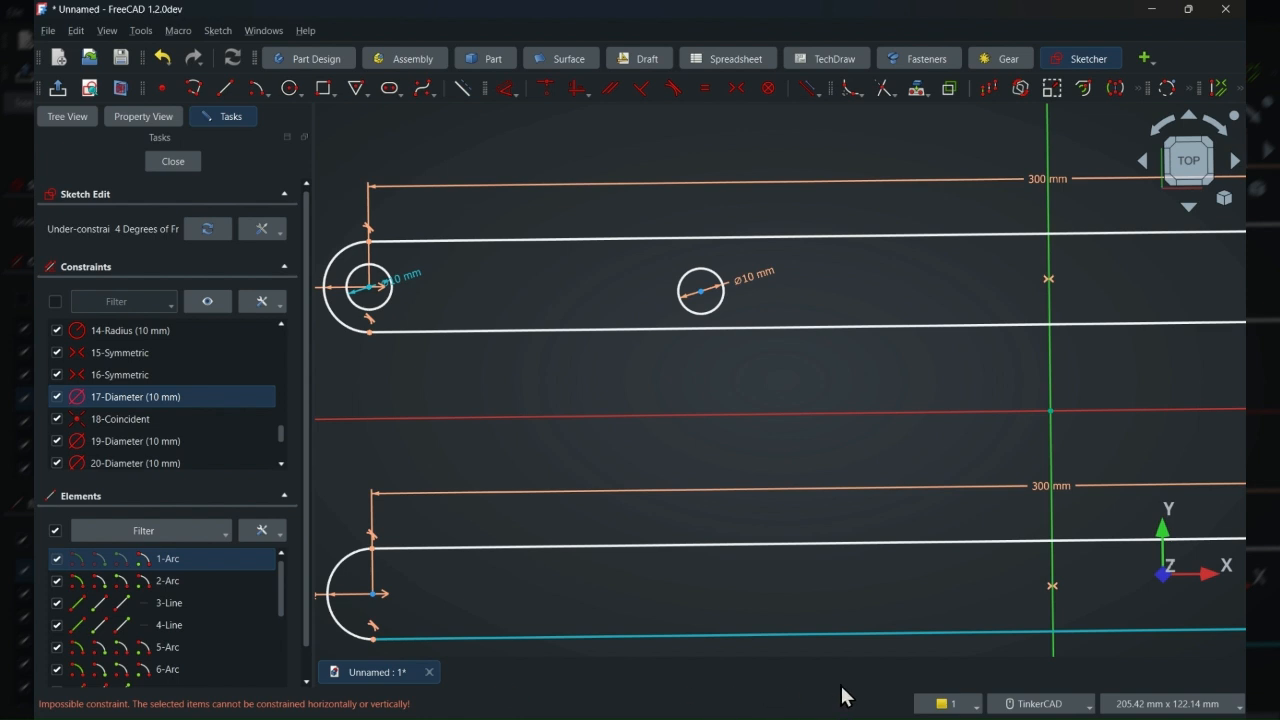
click(757, 373)
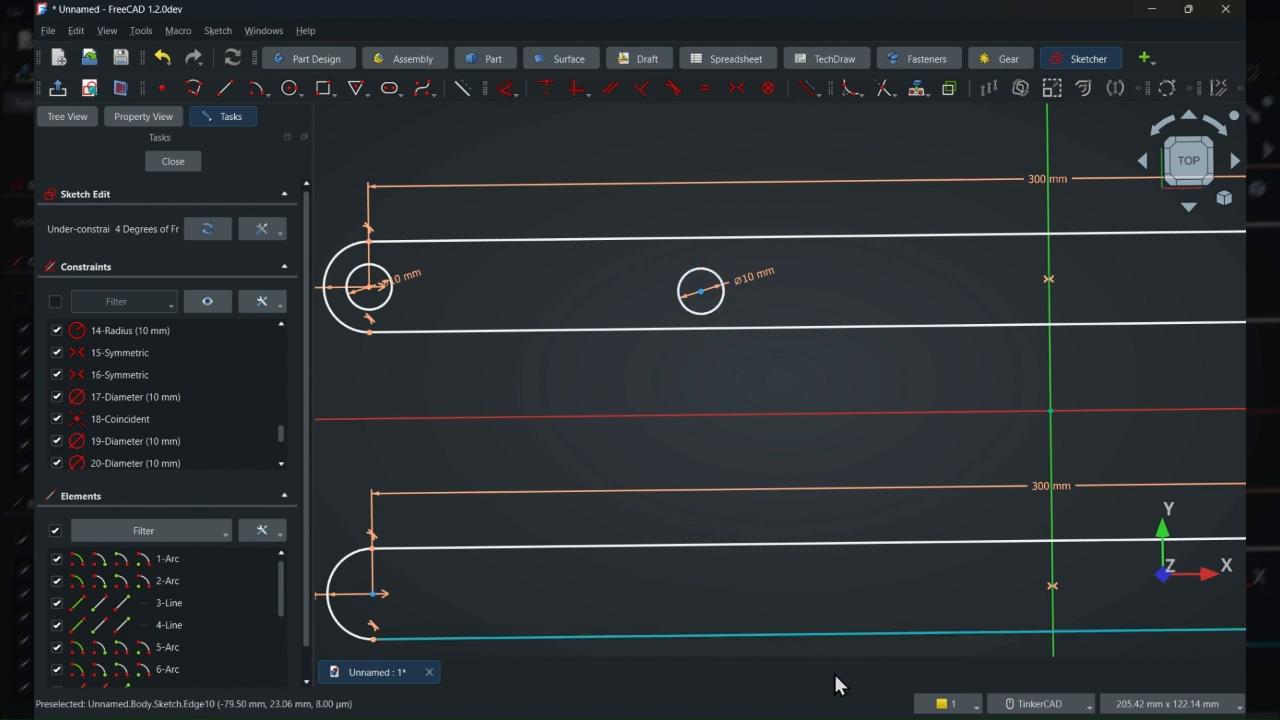
Align the inner circle's centre horizontally with the upper slot's left arc centre and constrain it onto the vertical axis
click(704, 302)
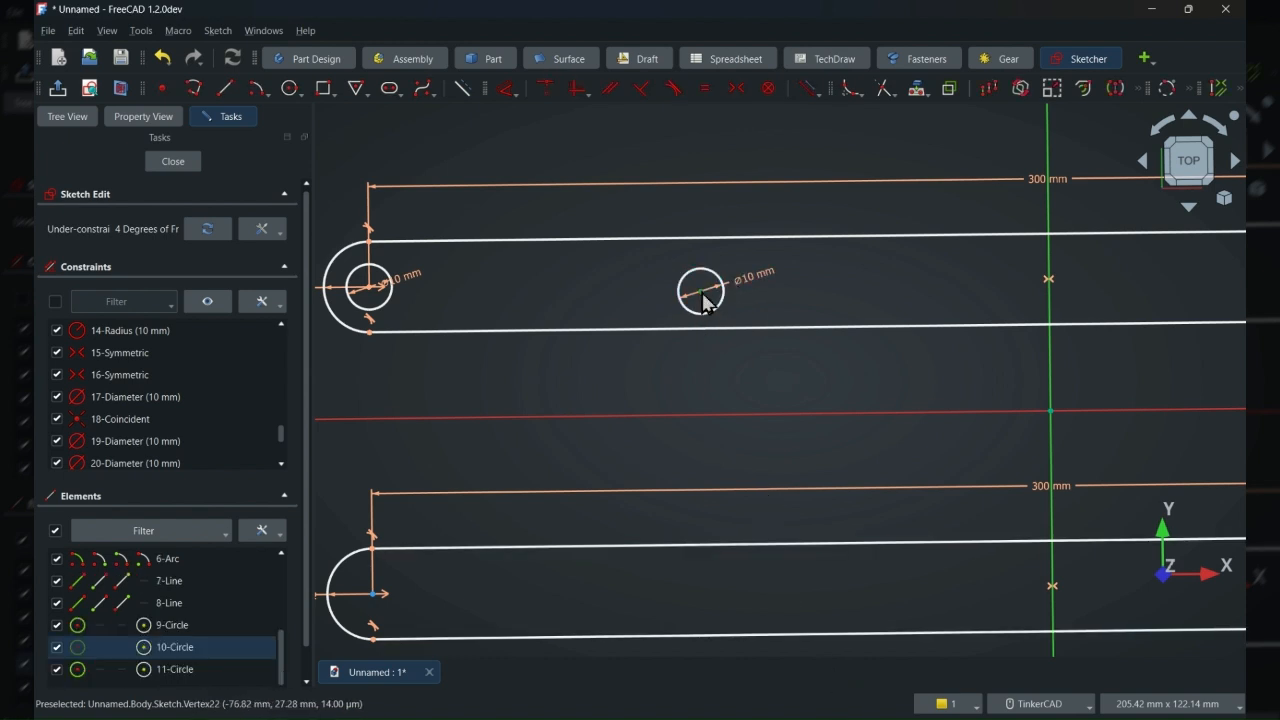
click(370, 297)
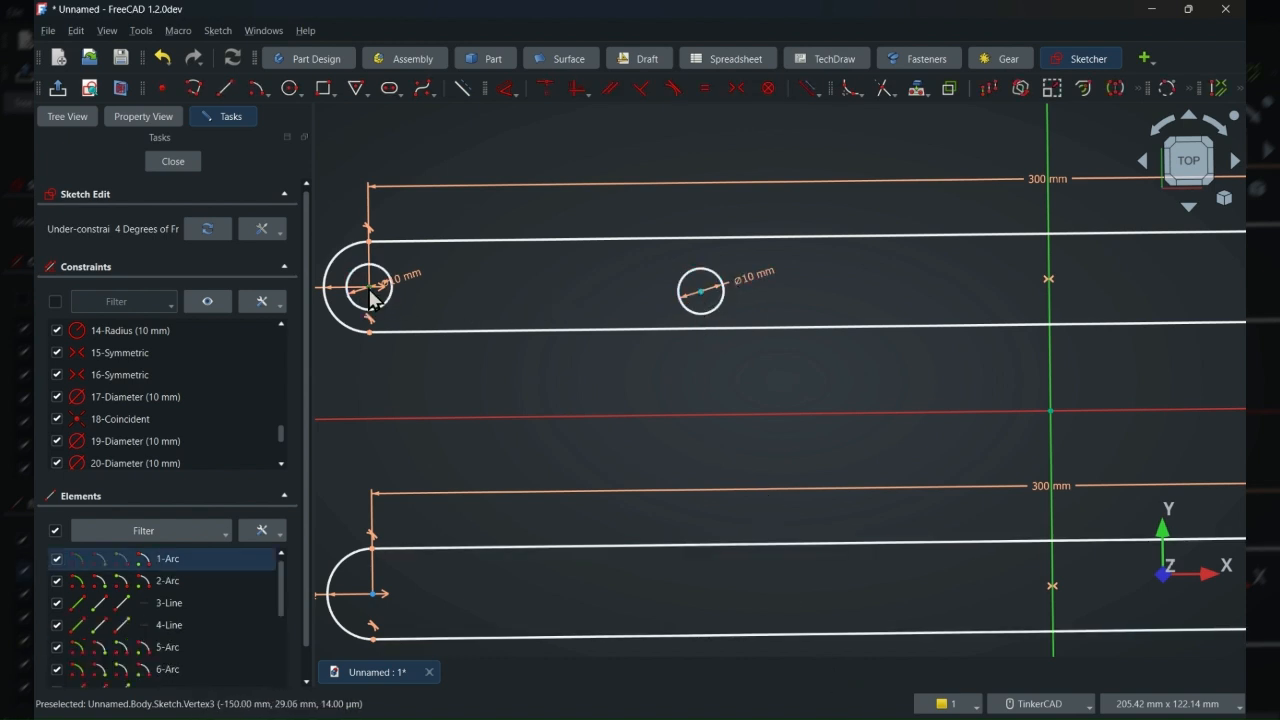
click(576, 89)
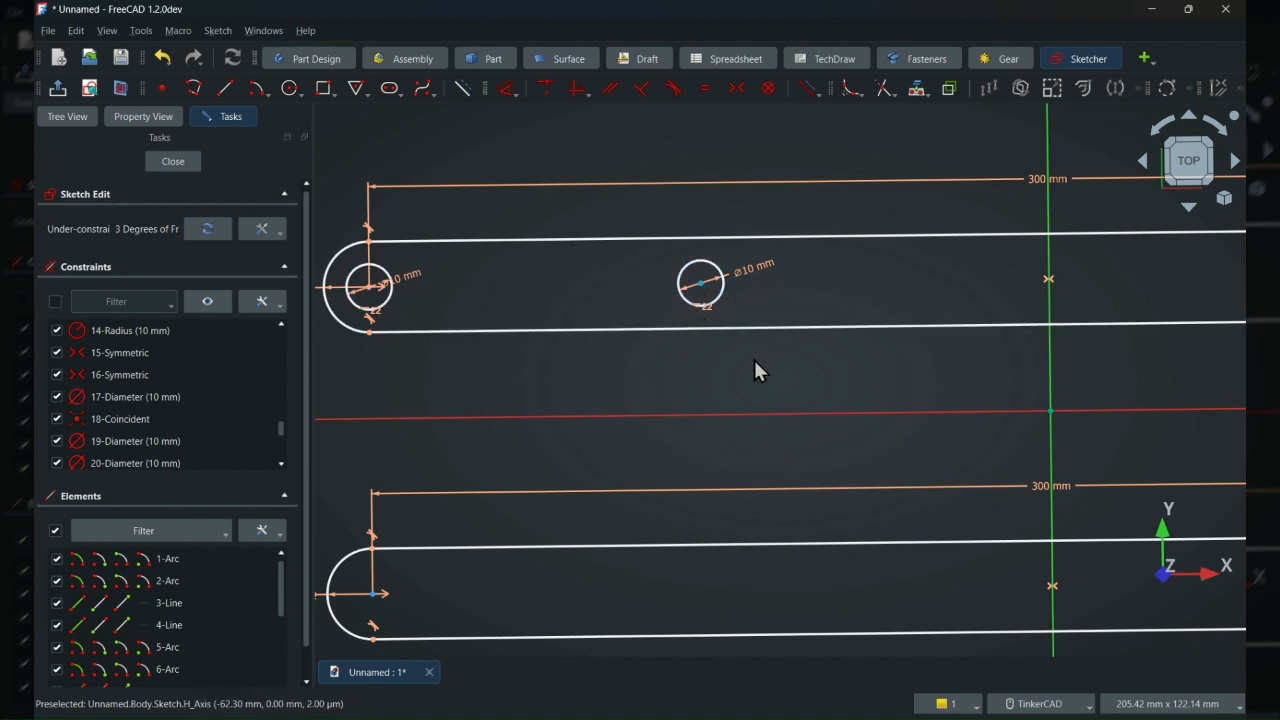
click(702, 287)
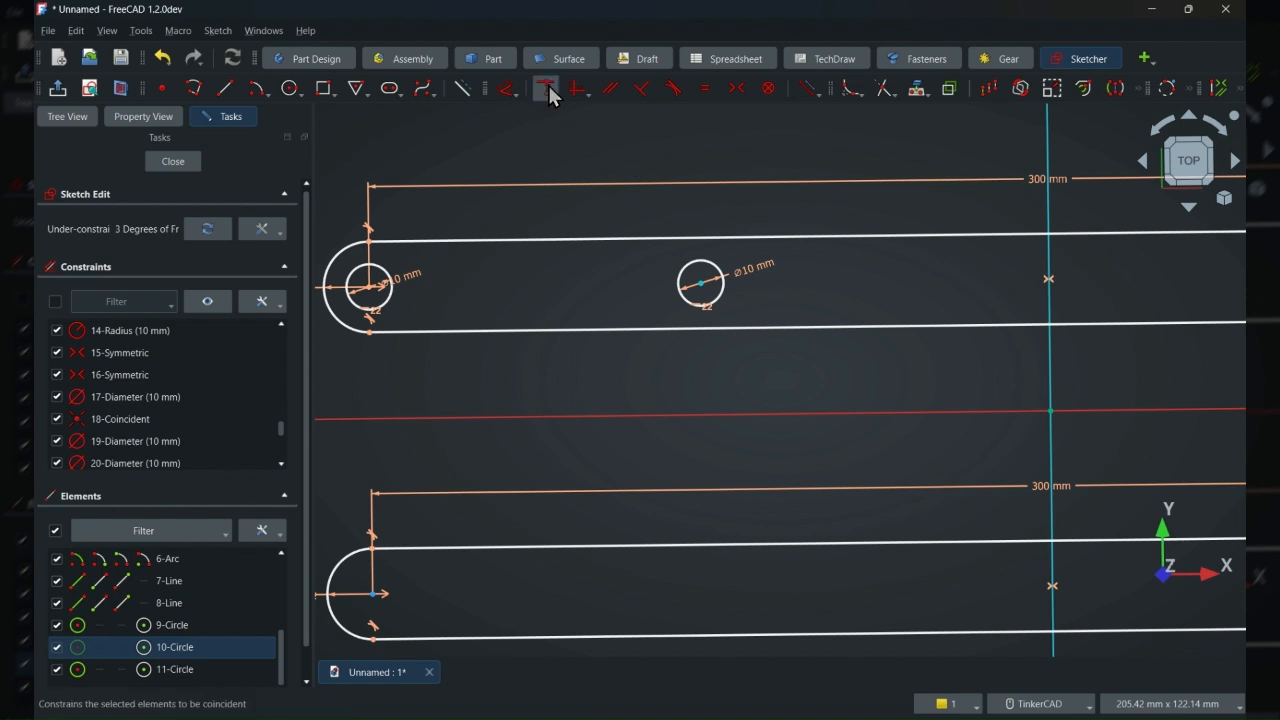
click(548, 88)
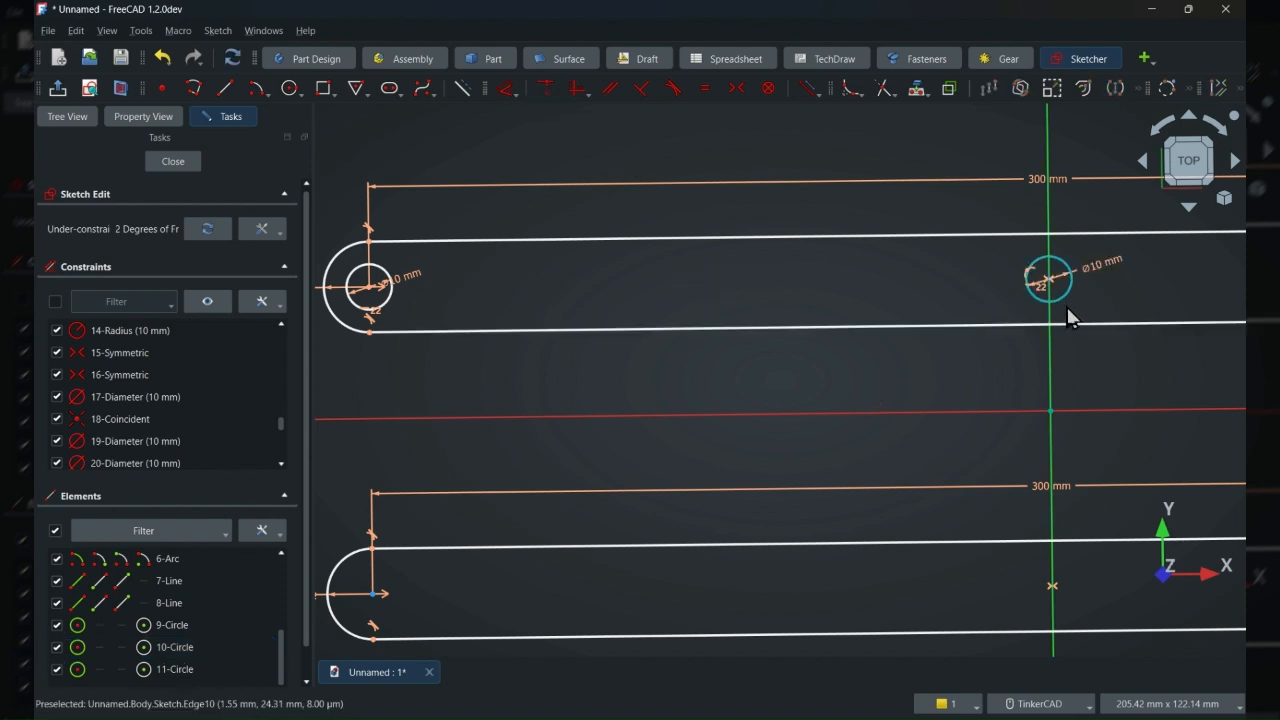
Move the lower slot's radius dimension label away from its left arc, down and outside the slot
scroll(949, 363, down, 3)
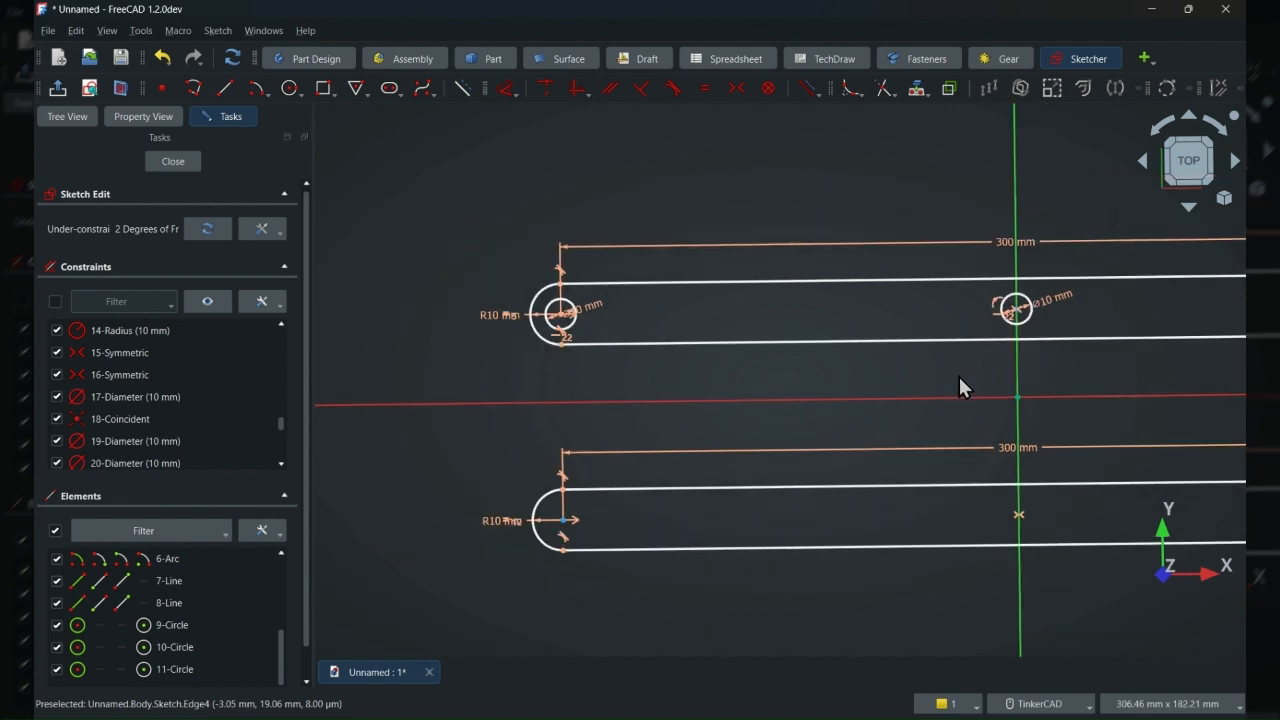
mouse_move(958, 378)
middle_down()
mouse_move(871, 320)
mouse_move(769, 280)
mouse_move(743, 299)
middle_up()
scroll(930, 470, down, 2)
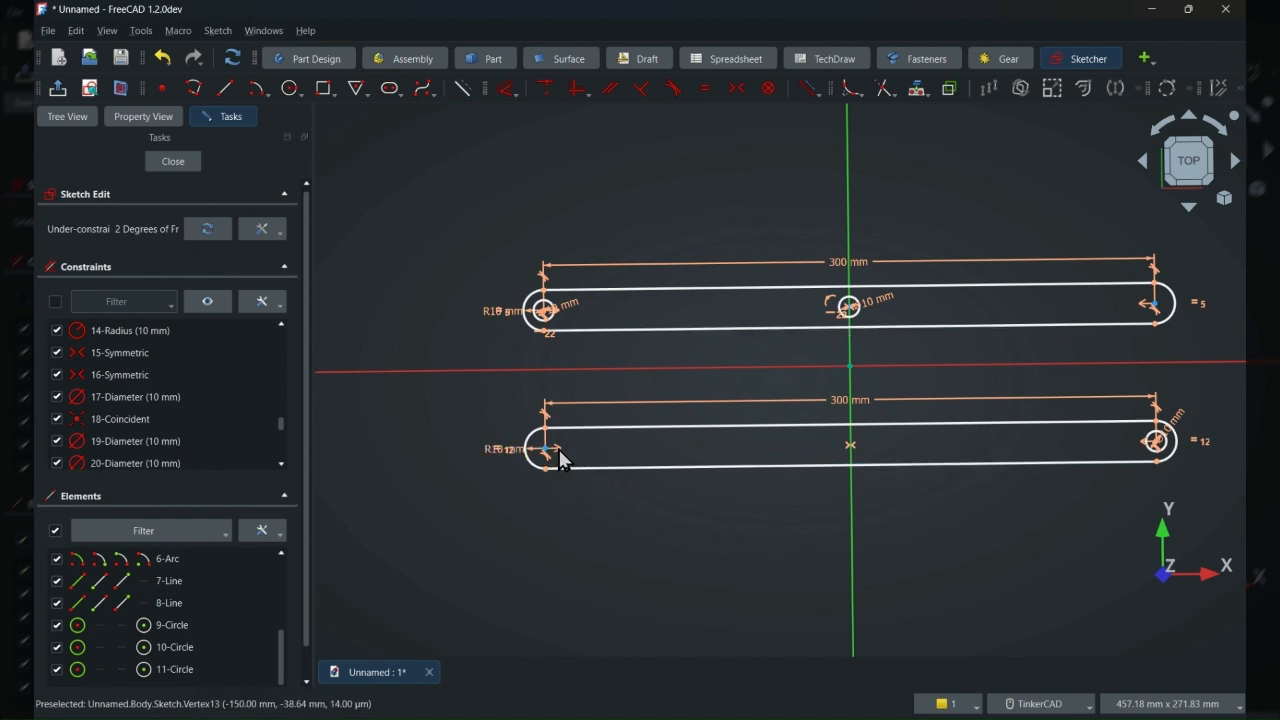
drag(496, 447, 492, 492)
Draw an inner slot from the lower bar's left arc centre, 250 mm long at 0° with a 5 mm radius, and end the slot command
click(384, 93)
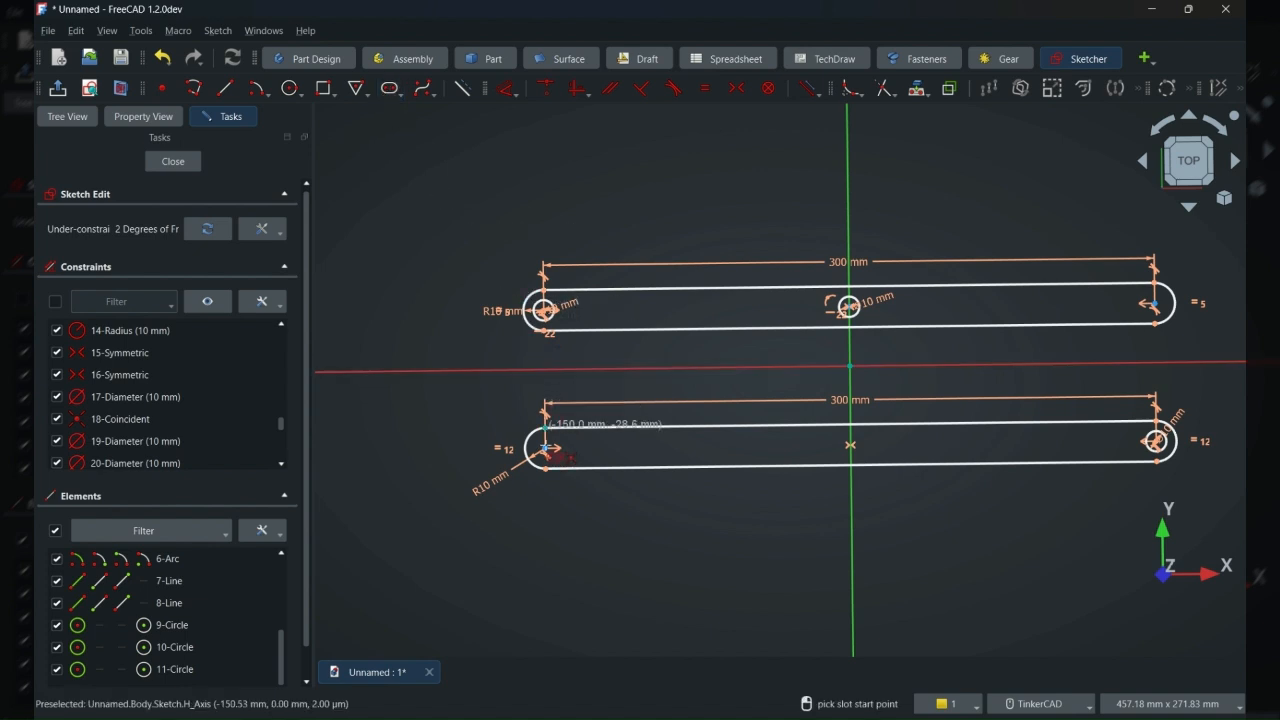
scroll(545, 448, up, 3)
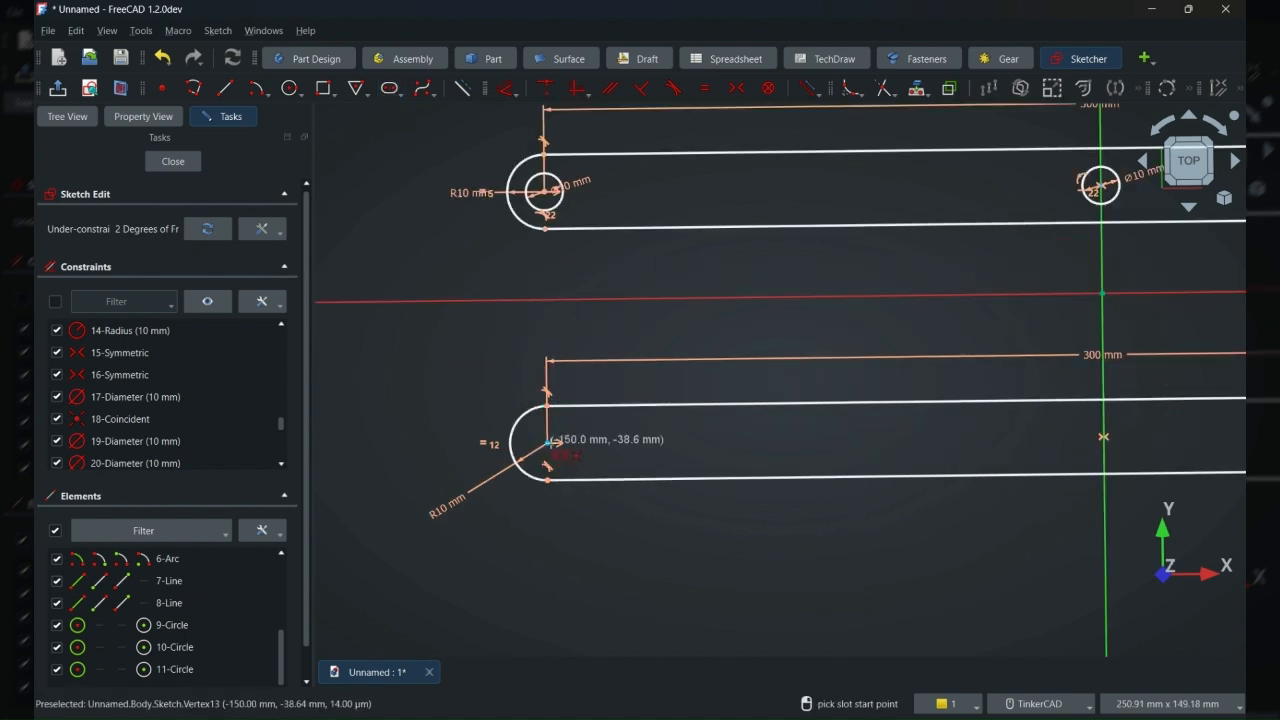
click(548, 442)
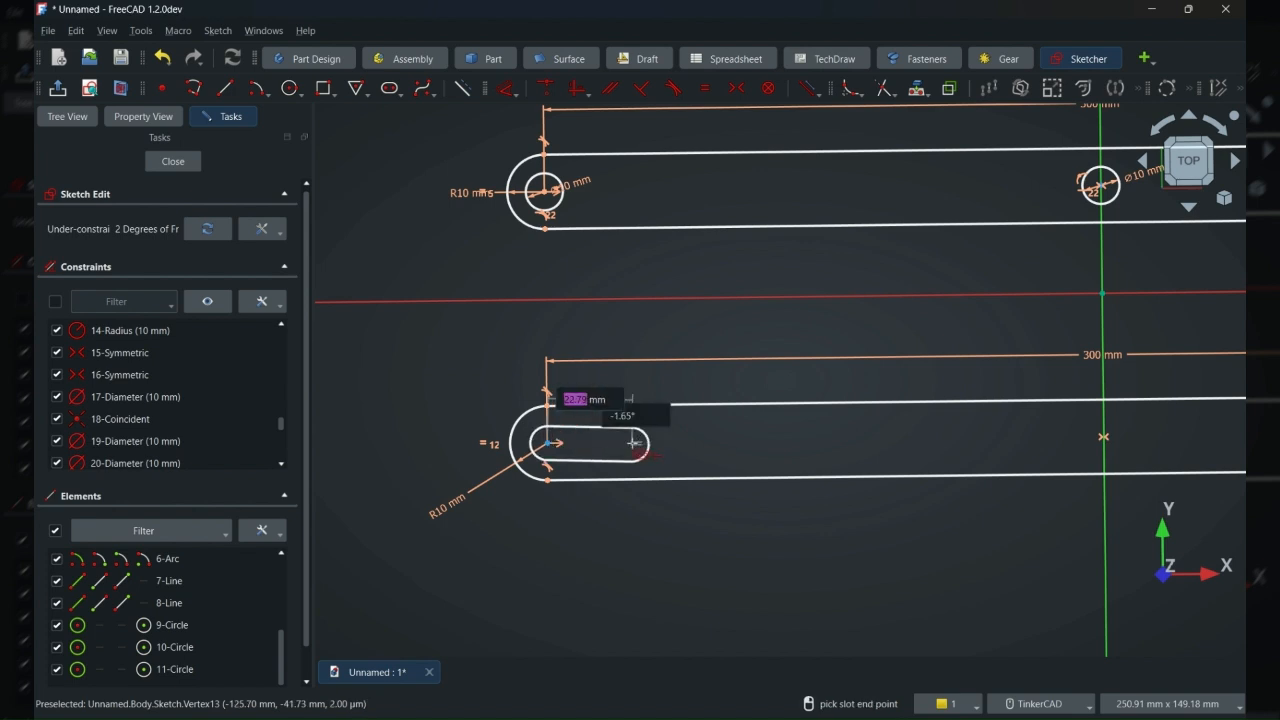
text(250)
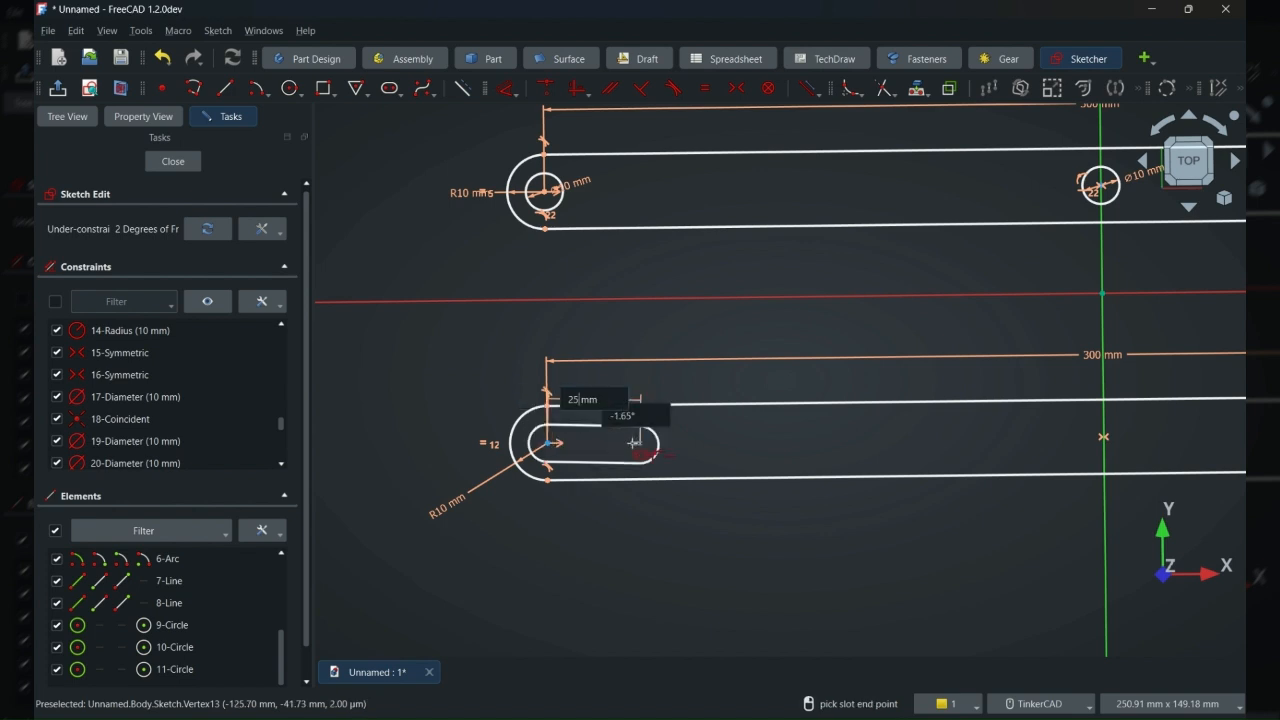
key(Tab)
text(0)
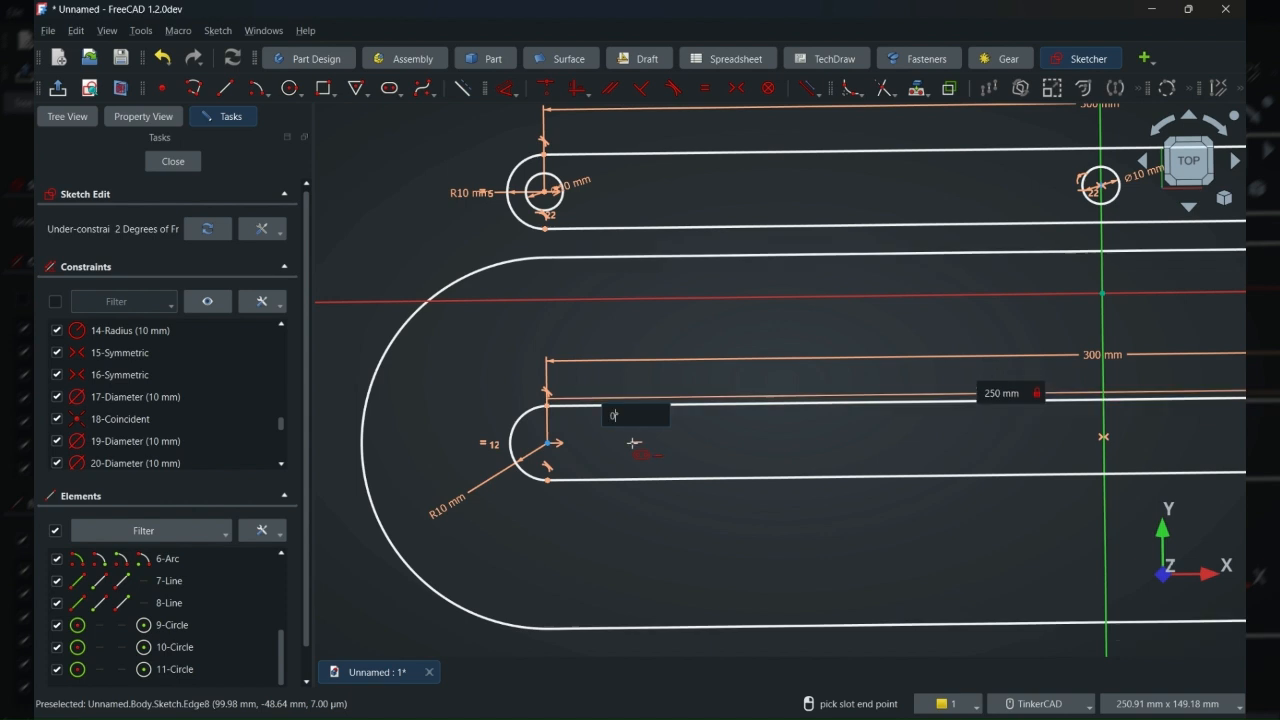
key(Return)
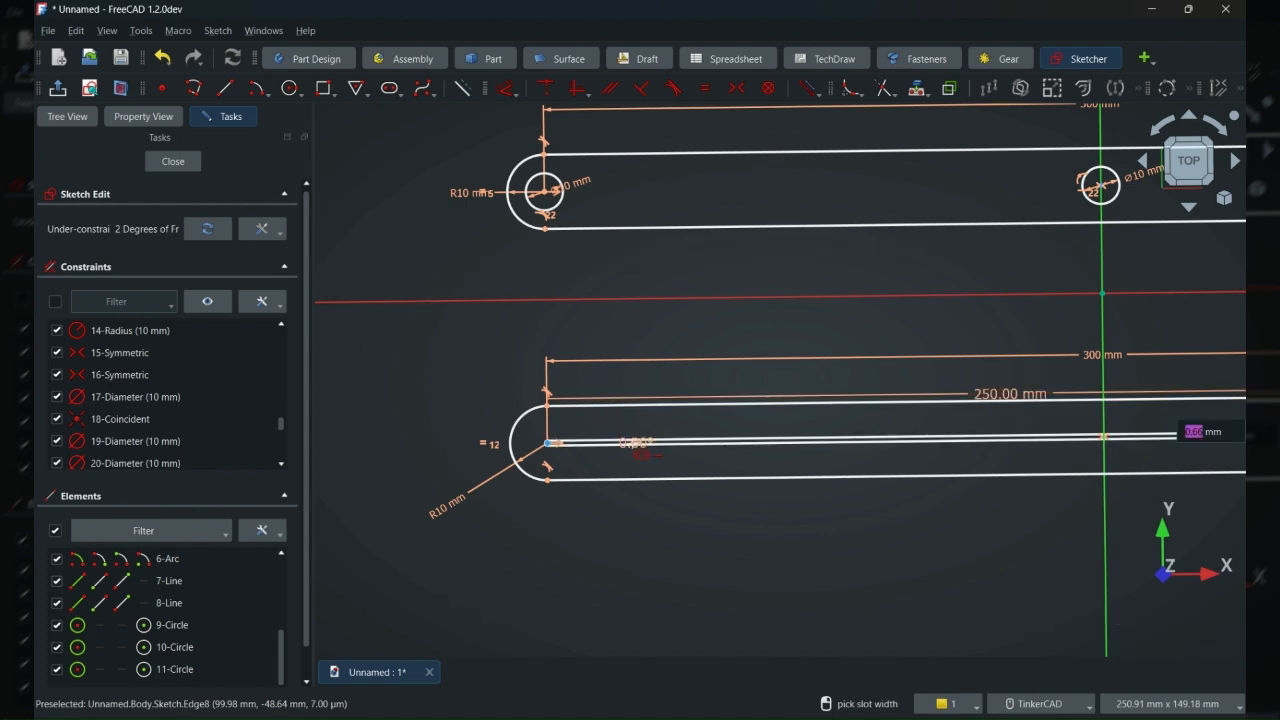
text(5)
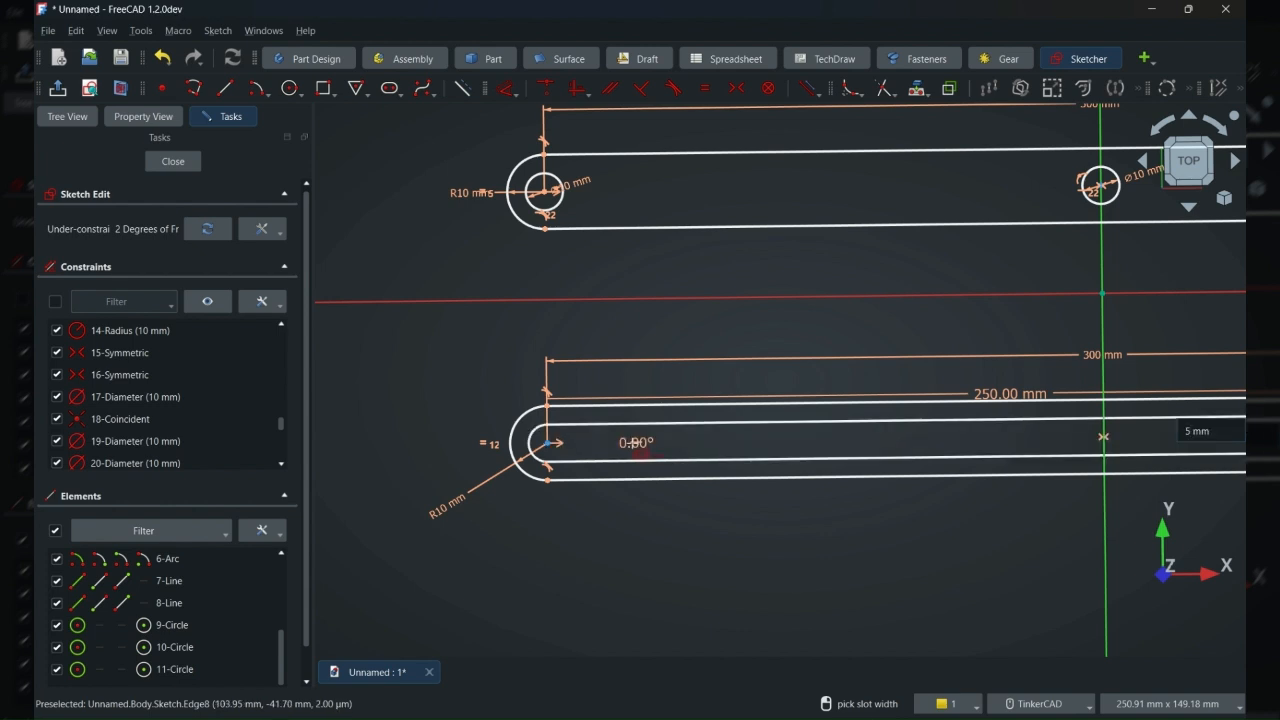
key(Return)
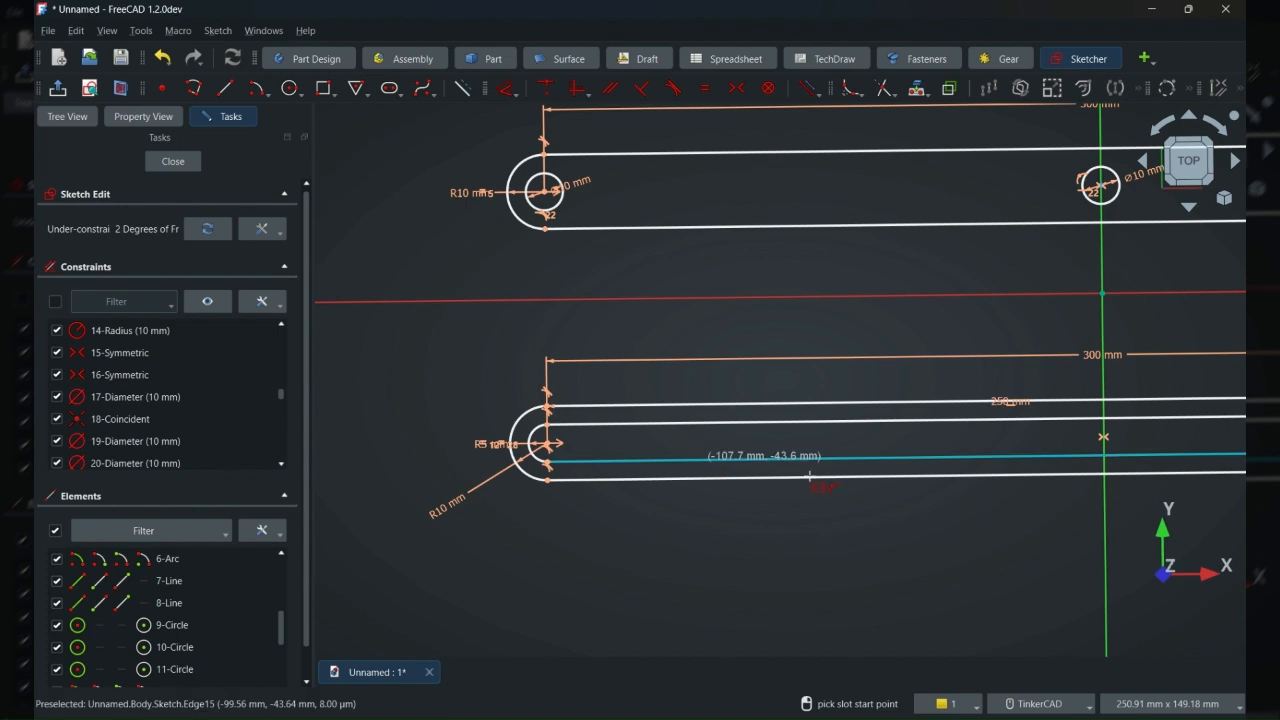
scroll(865, 580, down, 1)
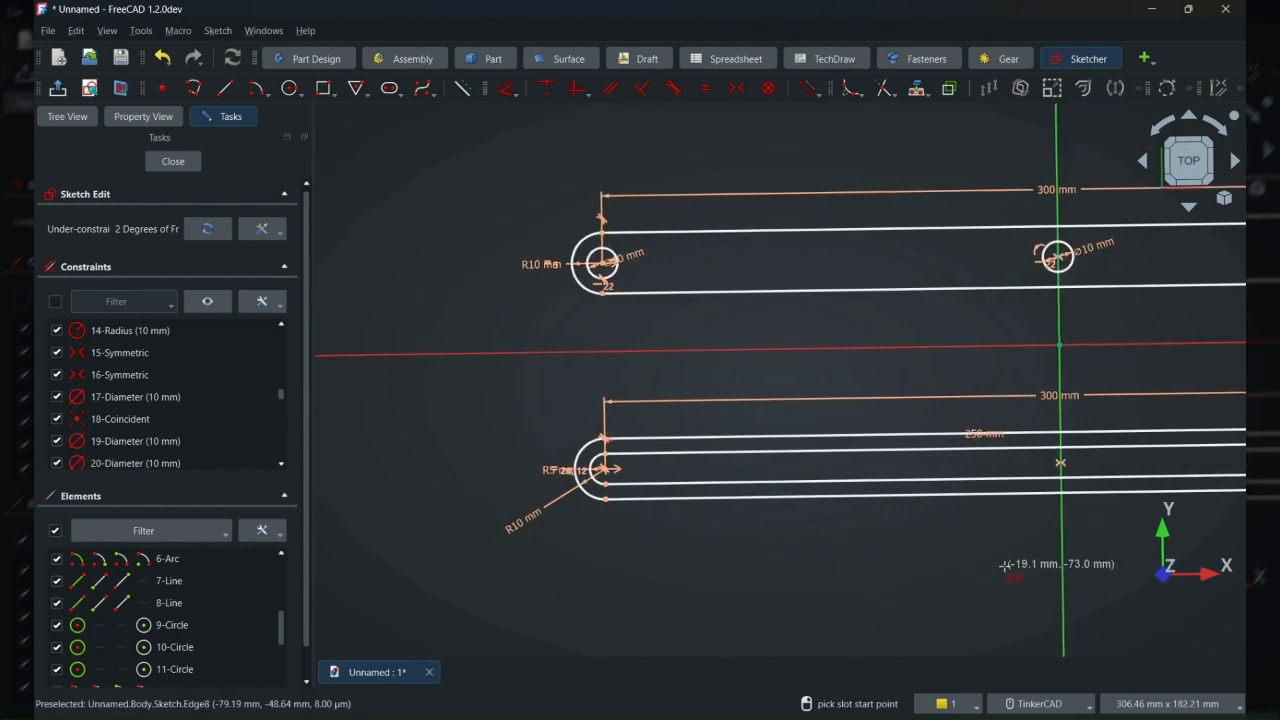
scroll(1005, 565, down, 1)
mouse_move(1005, 565)
middle_down()
mouse_move(960, 516)
mouse_move(806, 520)
middle_up()
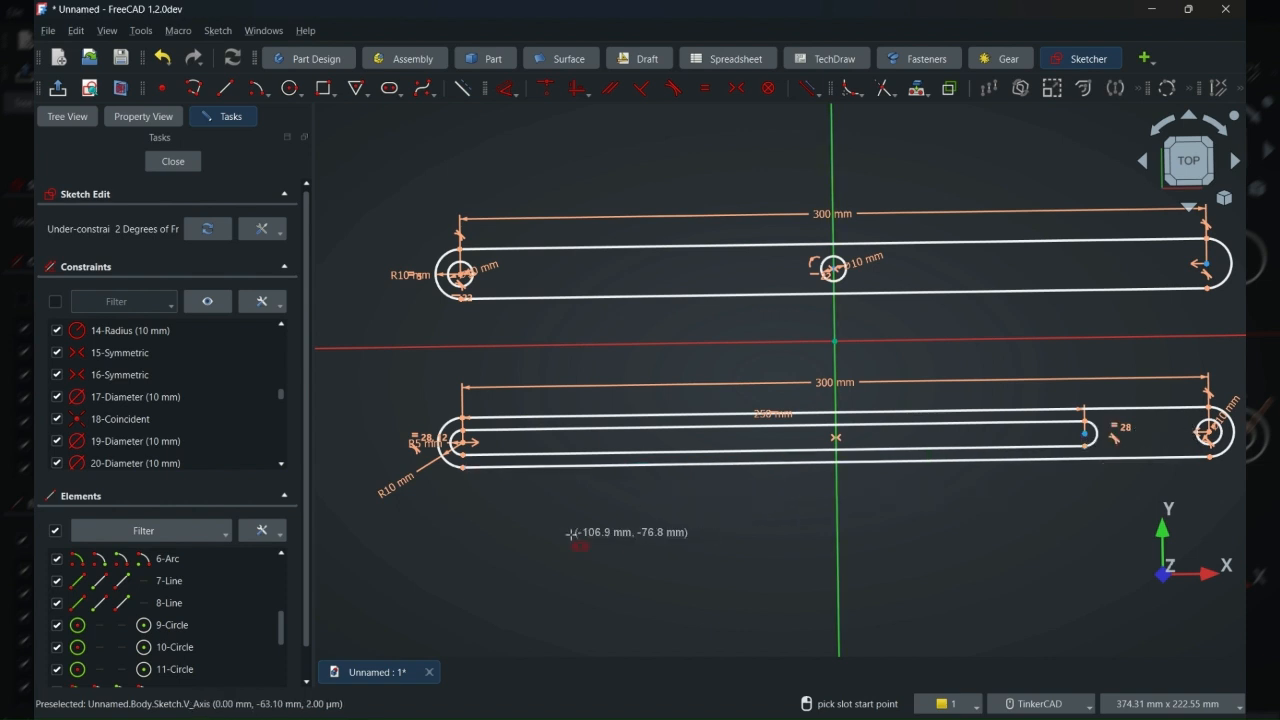
scroll(629, 530, down, 3)
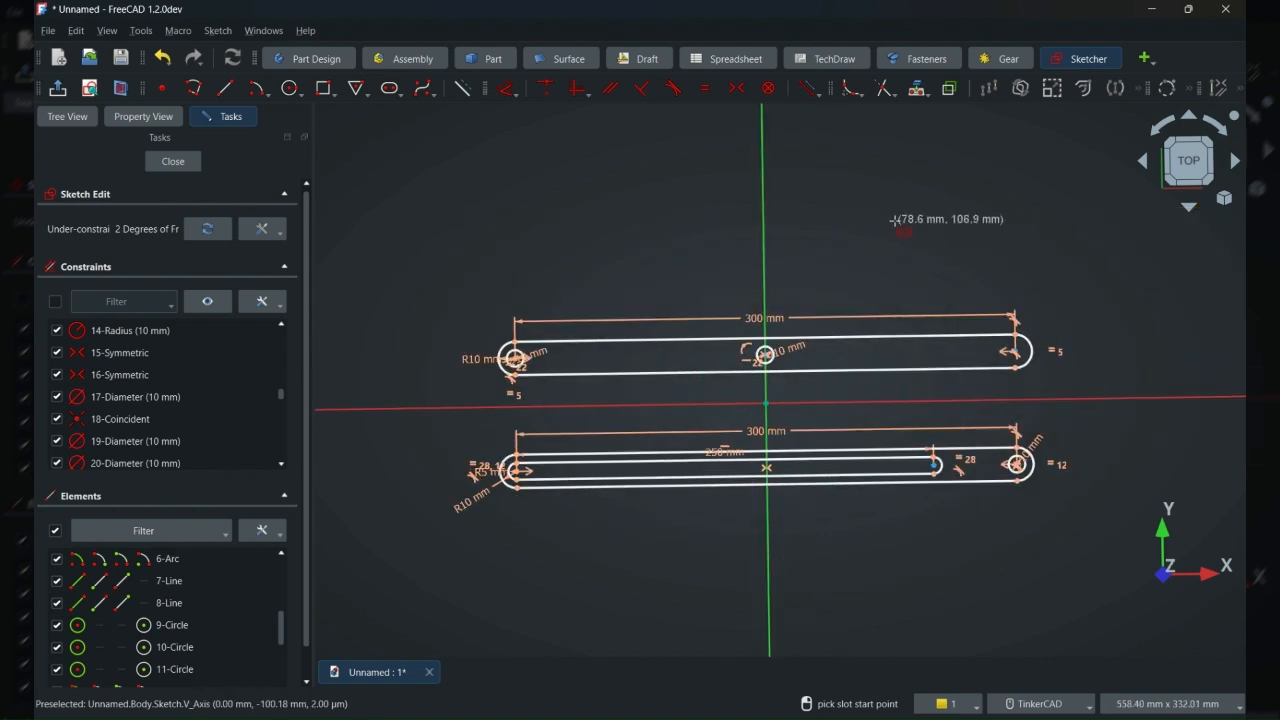
key(Escape)
Finish editing the sketch of the two bars and return to the body
drag(916, 552, 890, 504)
mouse_move(917, 546)
right_down()
mouse_move(900, 365)
mouse_move(898, 568)
right_up()
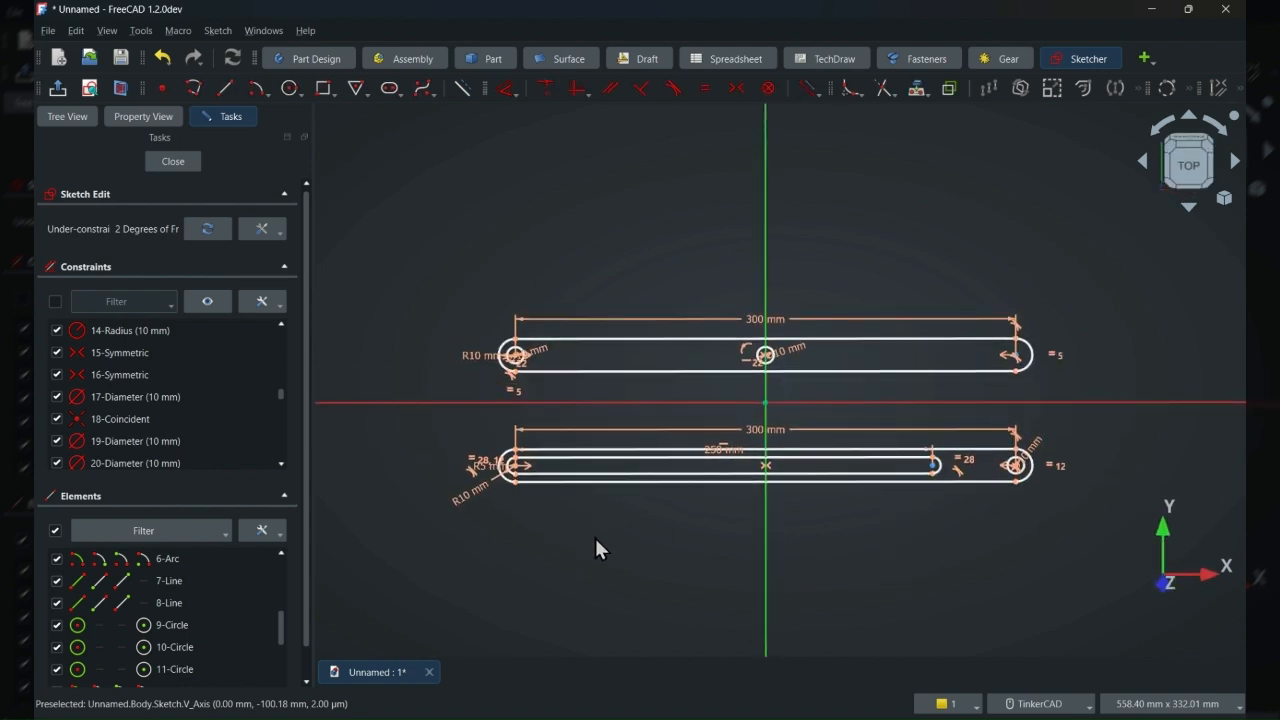
mouse_move(596, 540)
right_down()
mouse_move(595, 555)
mouse_move(585, 500)
right_up()
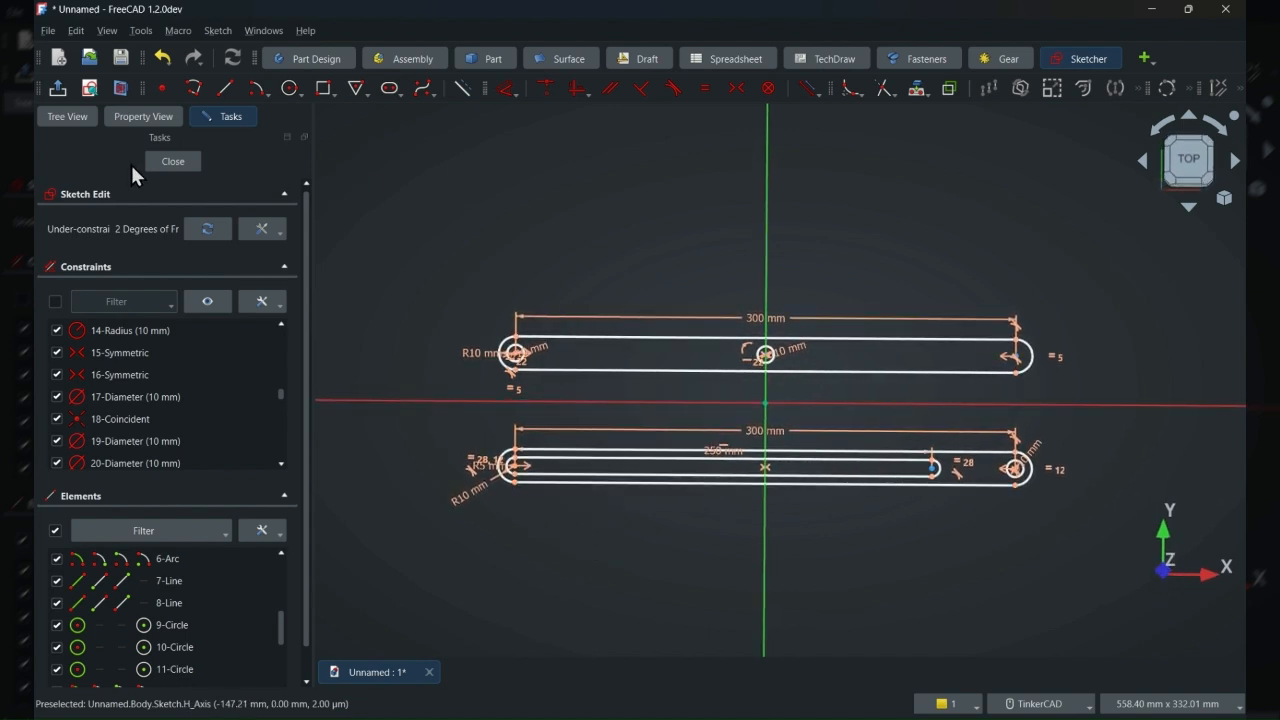
click(173, 162)
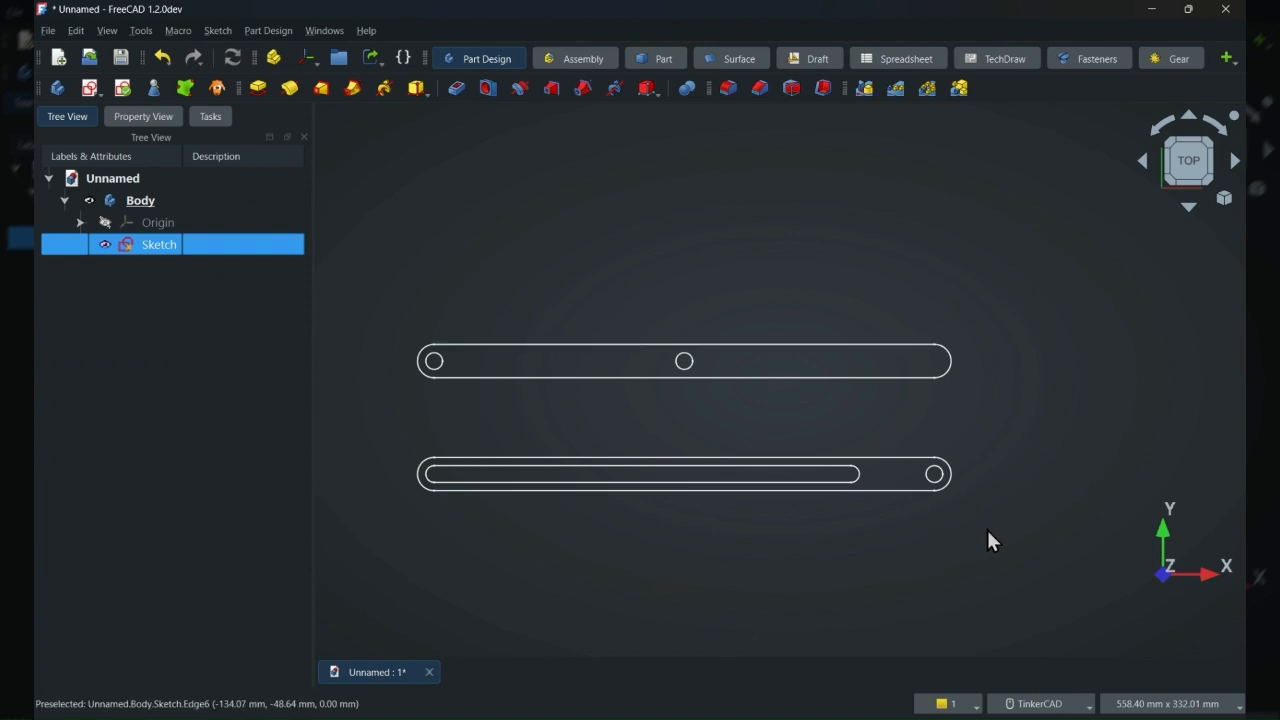
Pad the two-bar sketch one-sided to a length of 5 mm
click(258, 89)
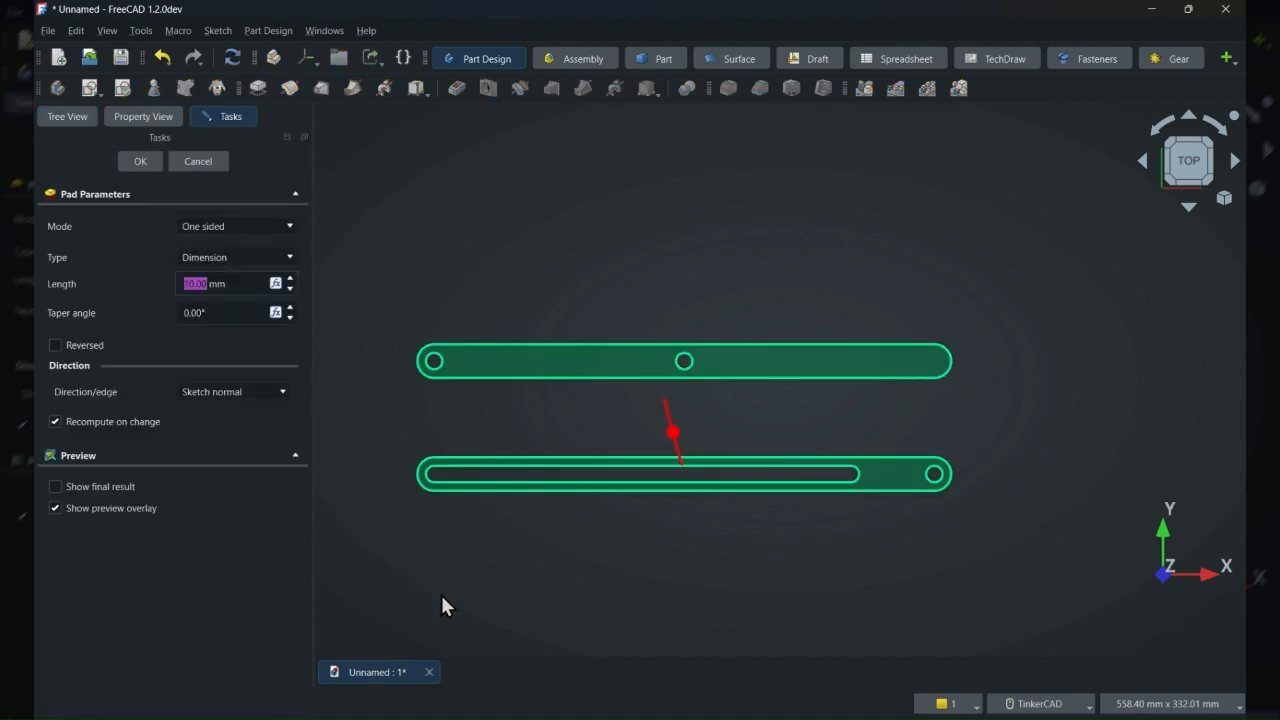
right_drag(442, 580, 405, 488)
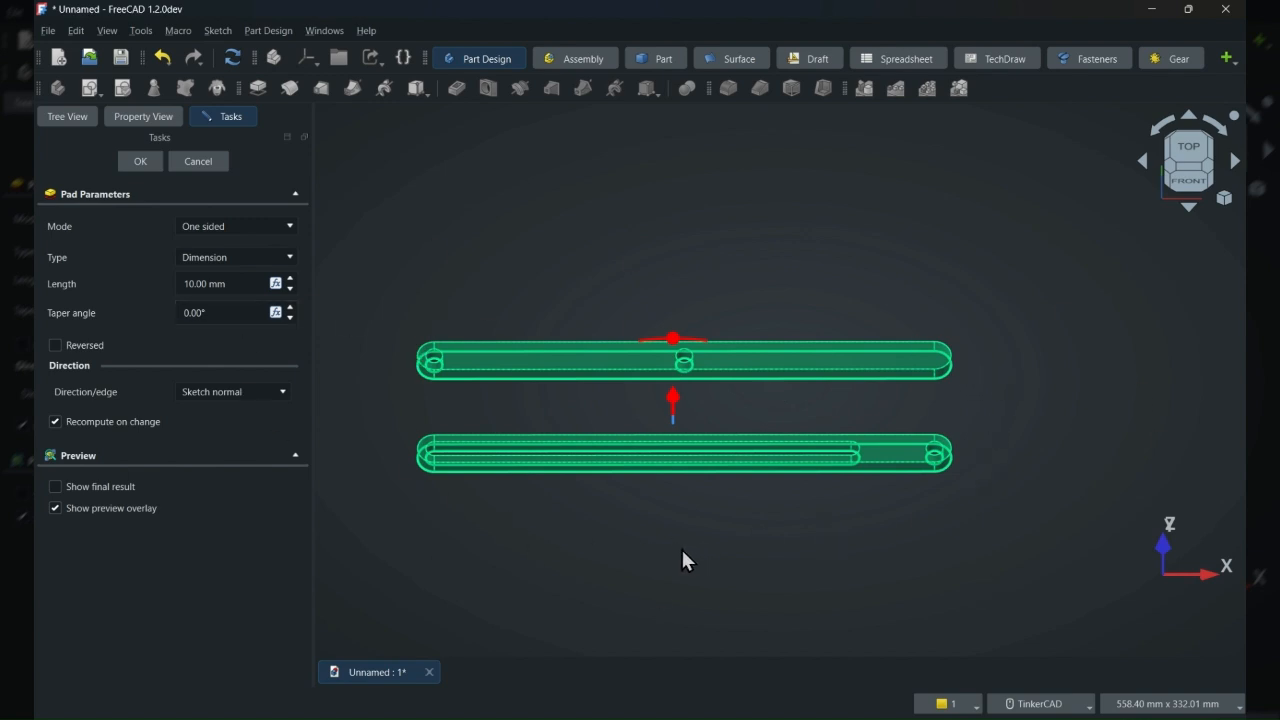
right_drag(384, 404, 380, 419)
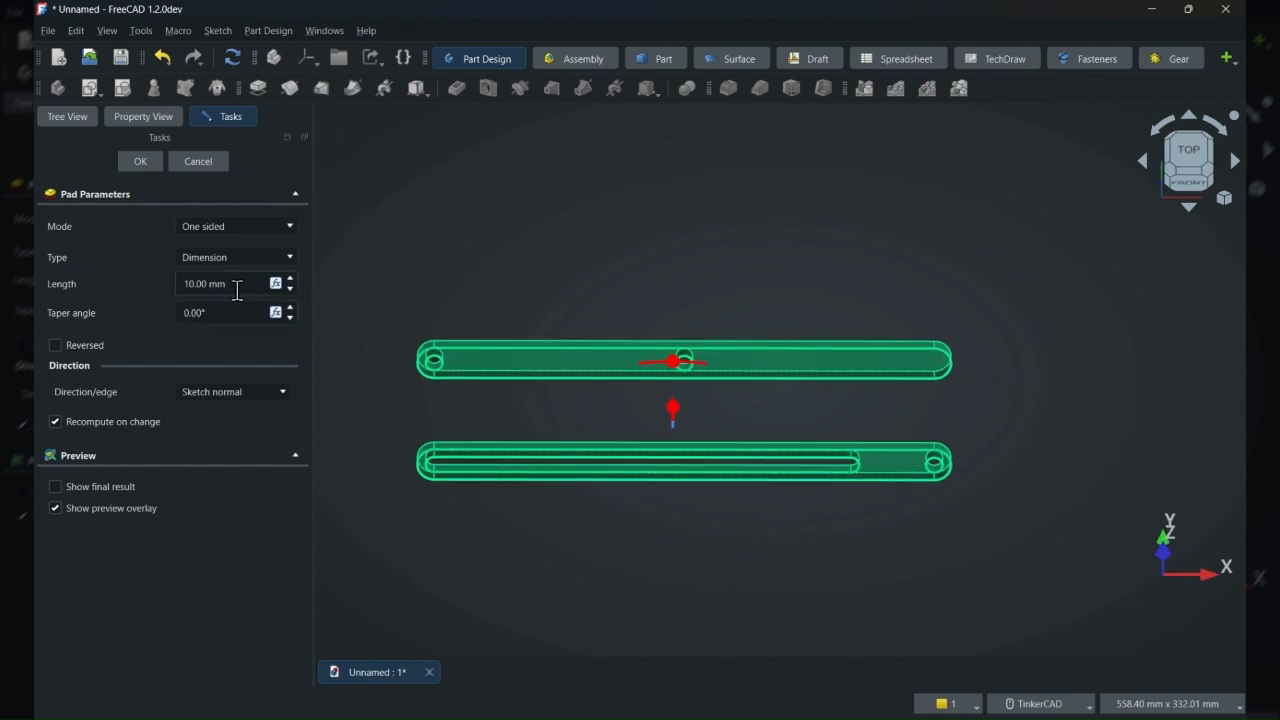
drag(252, 284, 180, 284)
text(5)
key(Tab)
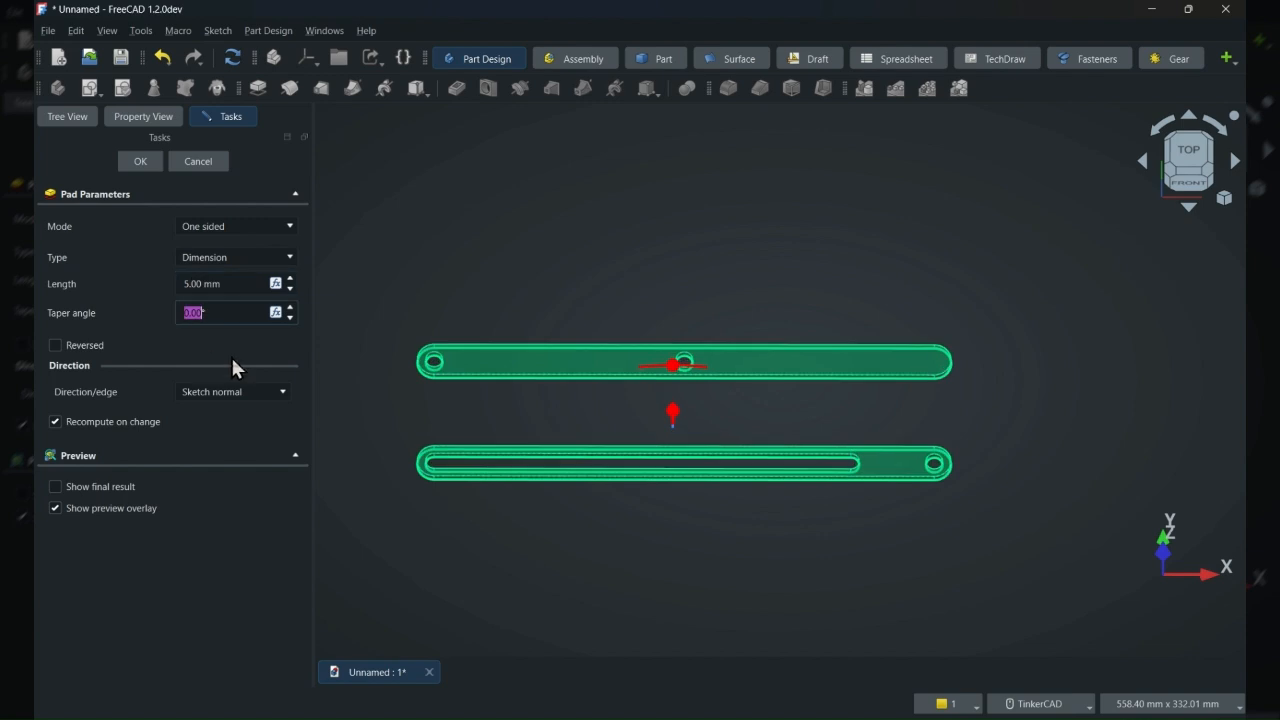
click(138, 161)
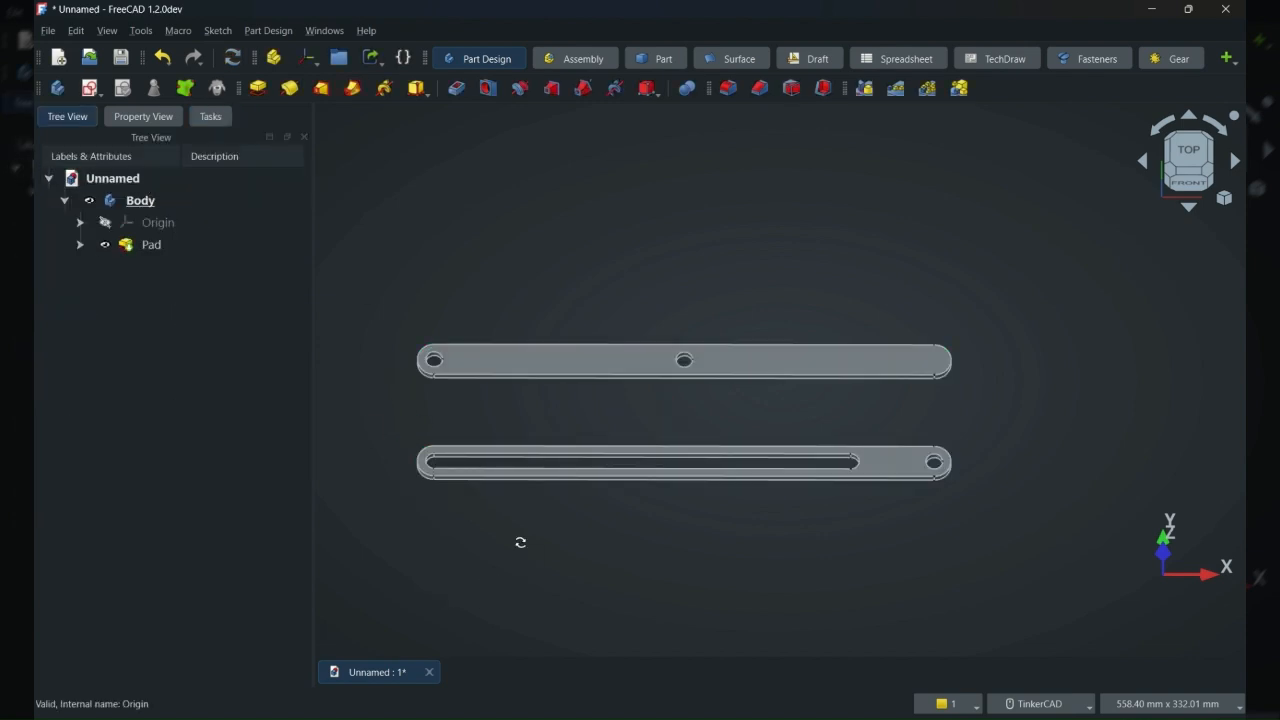
Create a new sketch on the top face of the upper bar
right_drag(520, 542, 474, 556)
right_drag(1047, 374, 1046, 414)
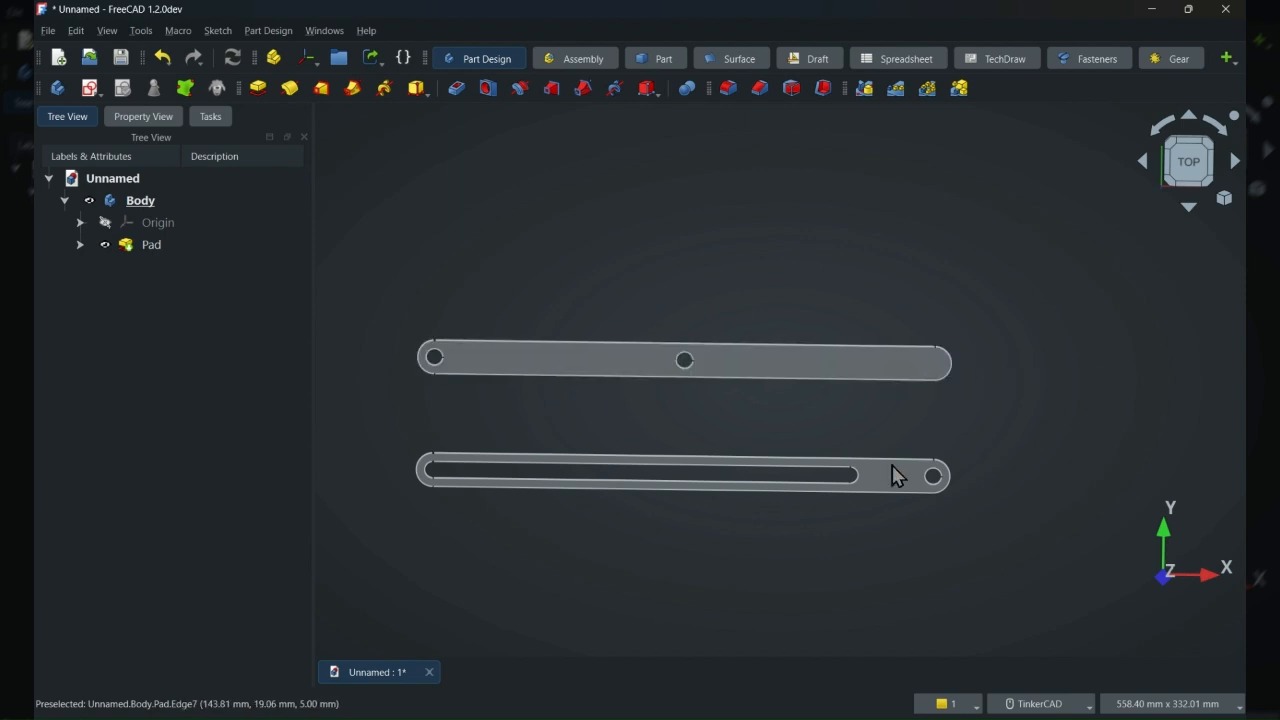
click(875, 377)
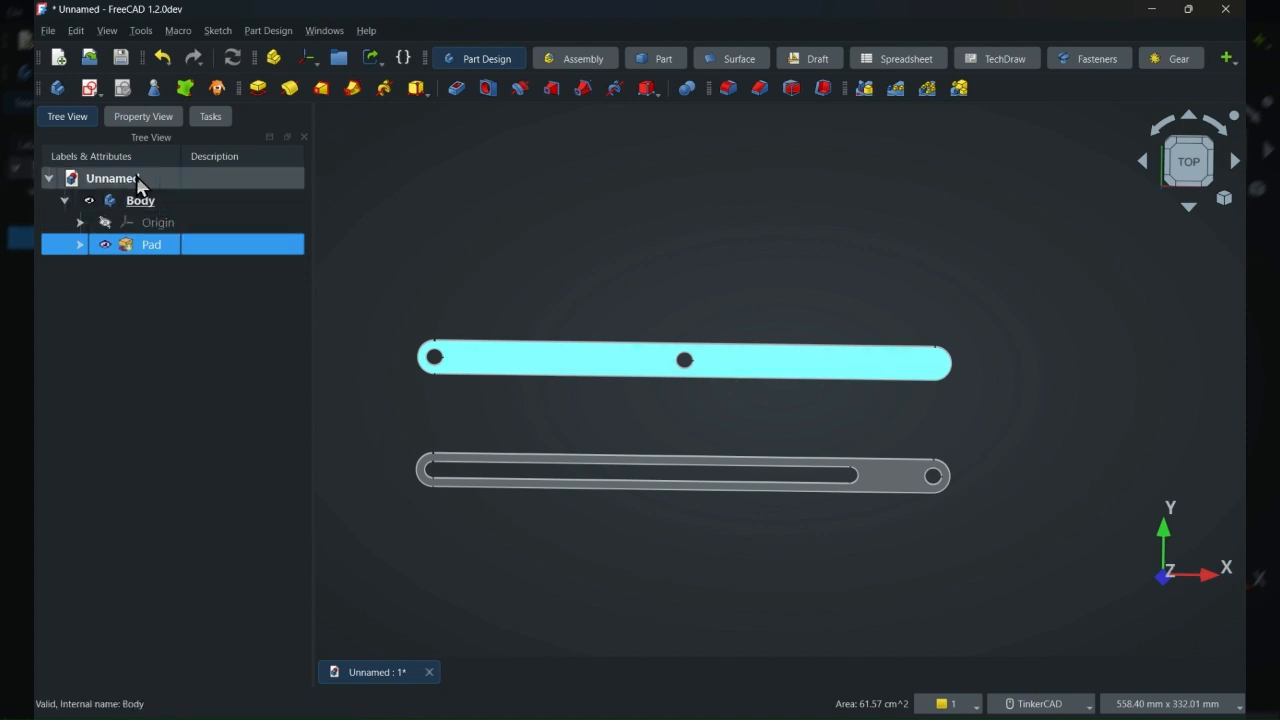
click(90, 88)
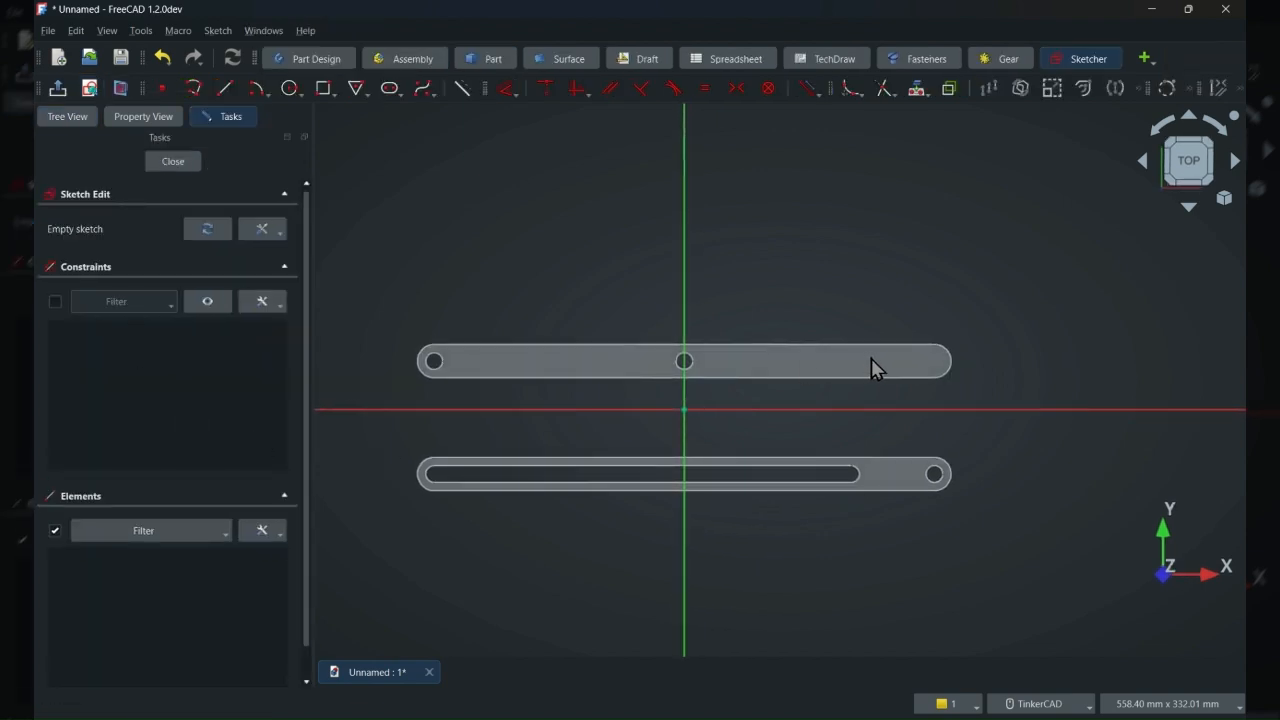
Bring the upper bar's right end arc into the sketch as external geometry
click(289, 88)
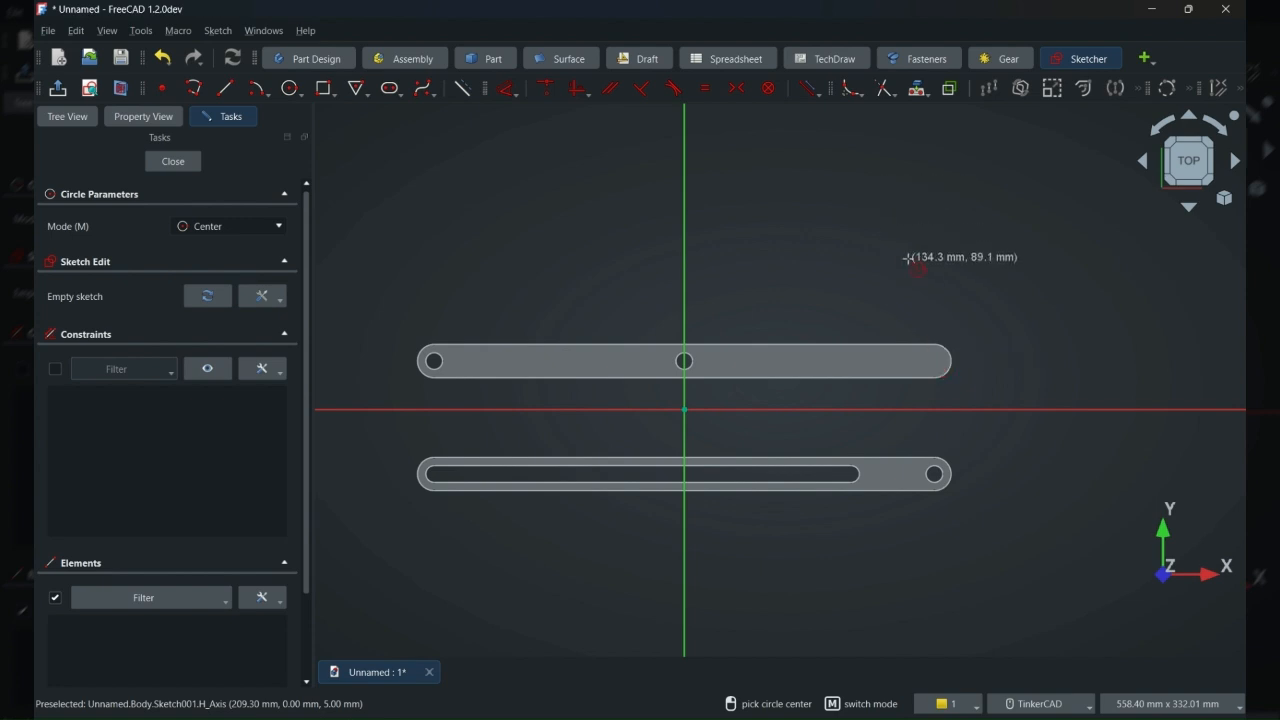
key(Escape)
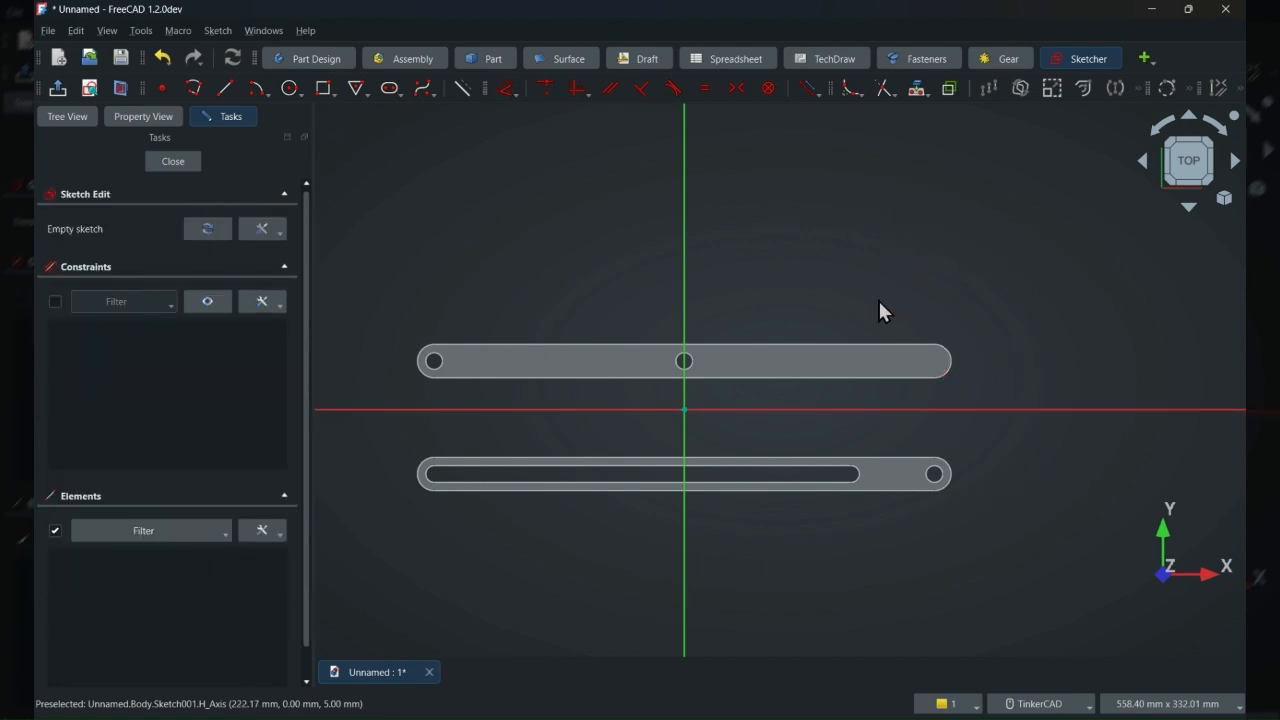
click(917, 89)
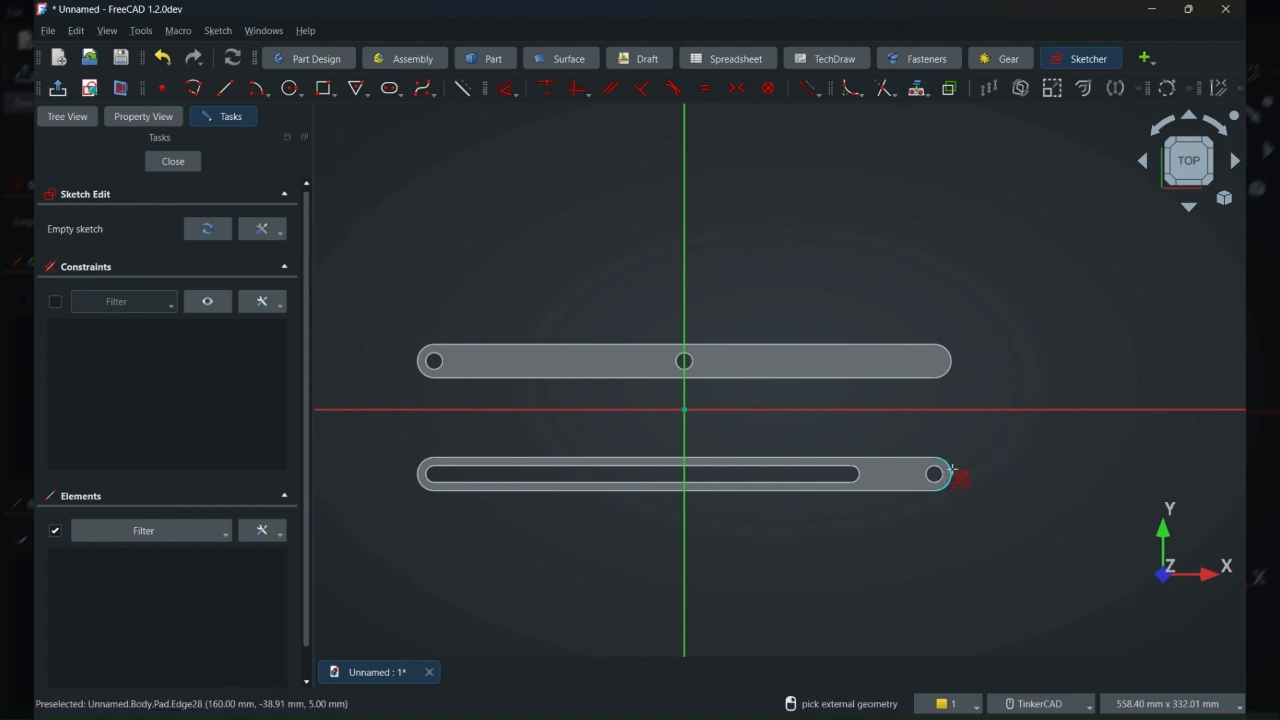
click(953, 361)
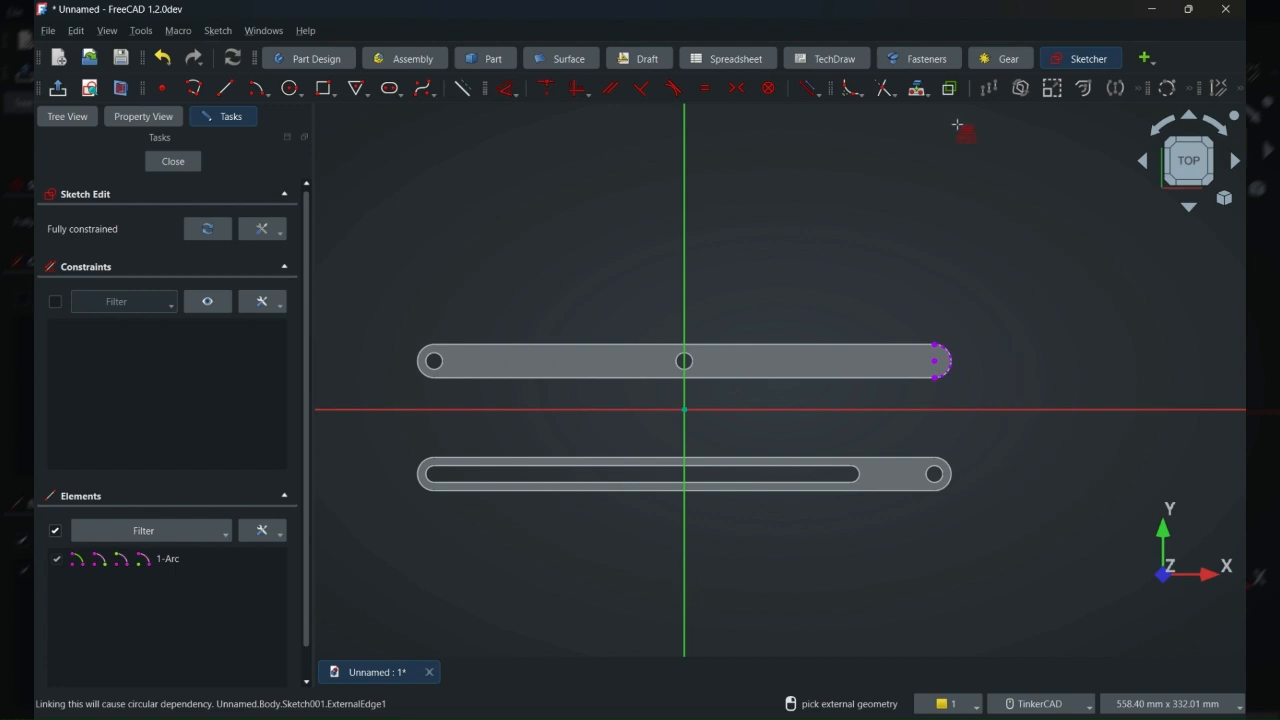
key(Escape)
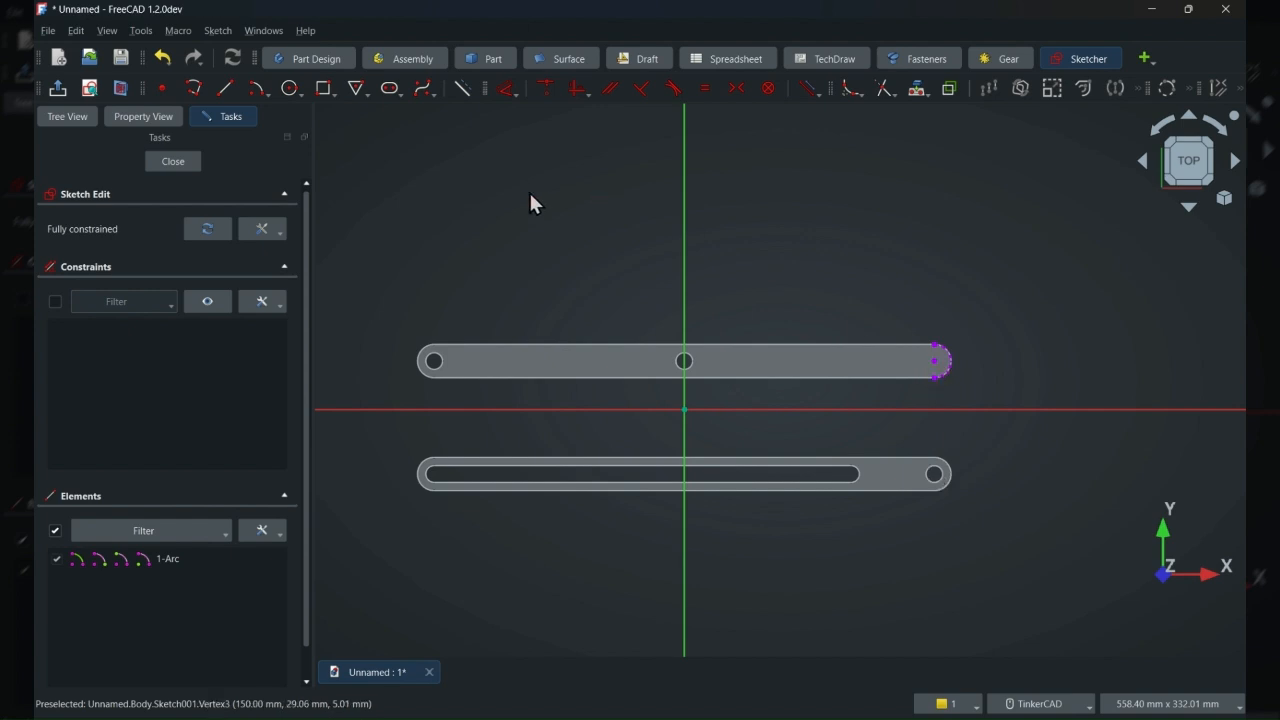
Draw a 10 mm diameter circle centred on the projected end arc of the upper bar and close the sketch
click(291, 88)
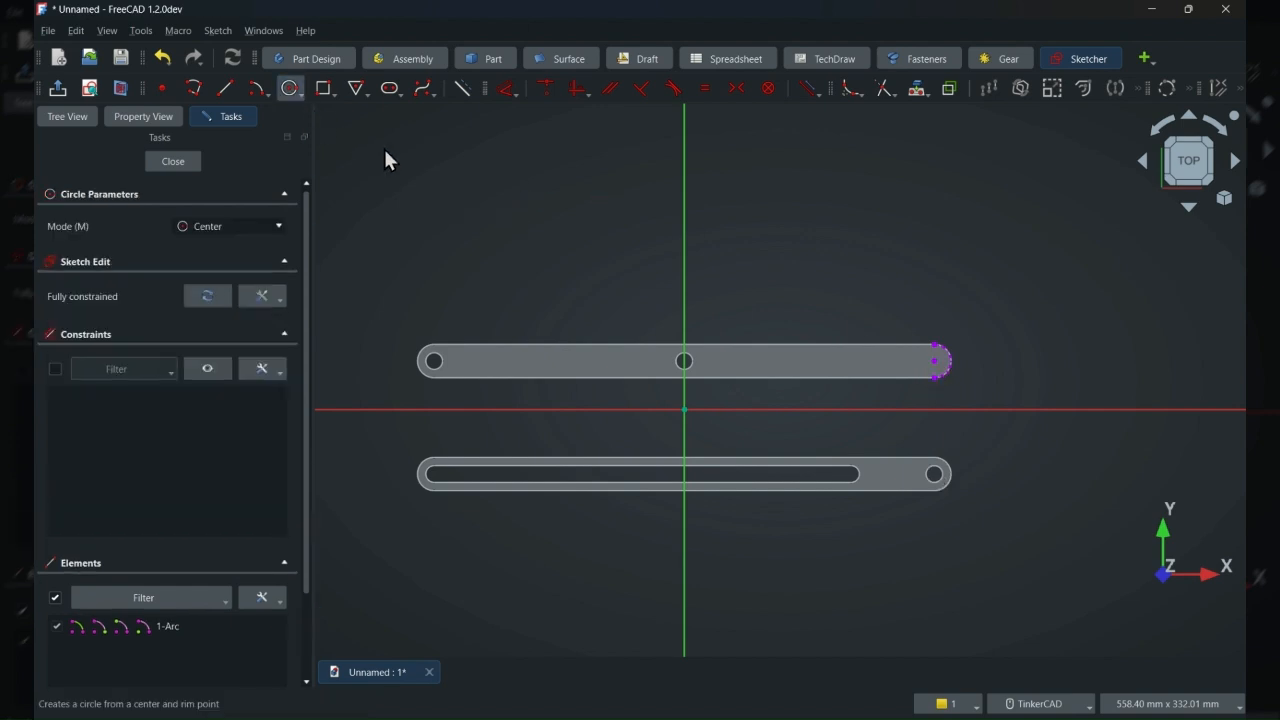
click(936, 360)
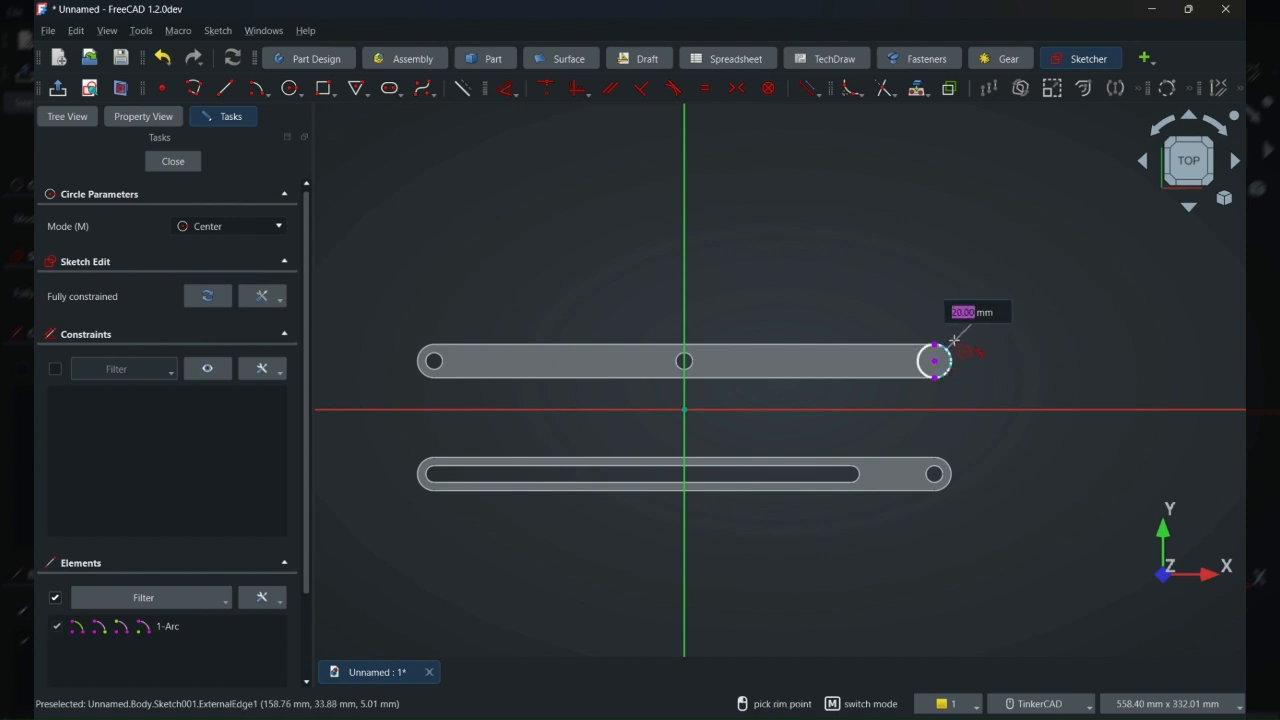
text(10)
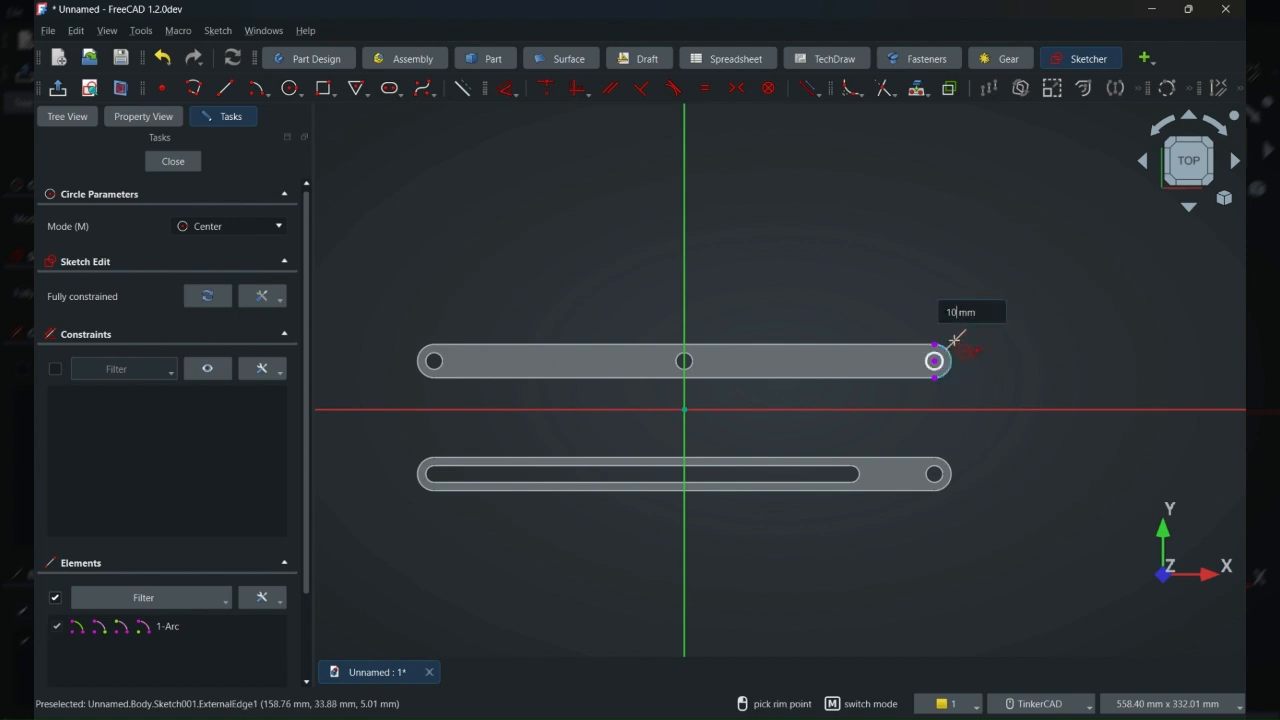
key(Return)
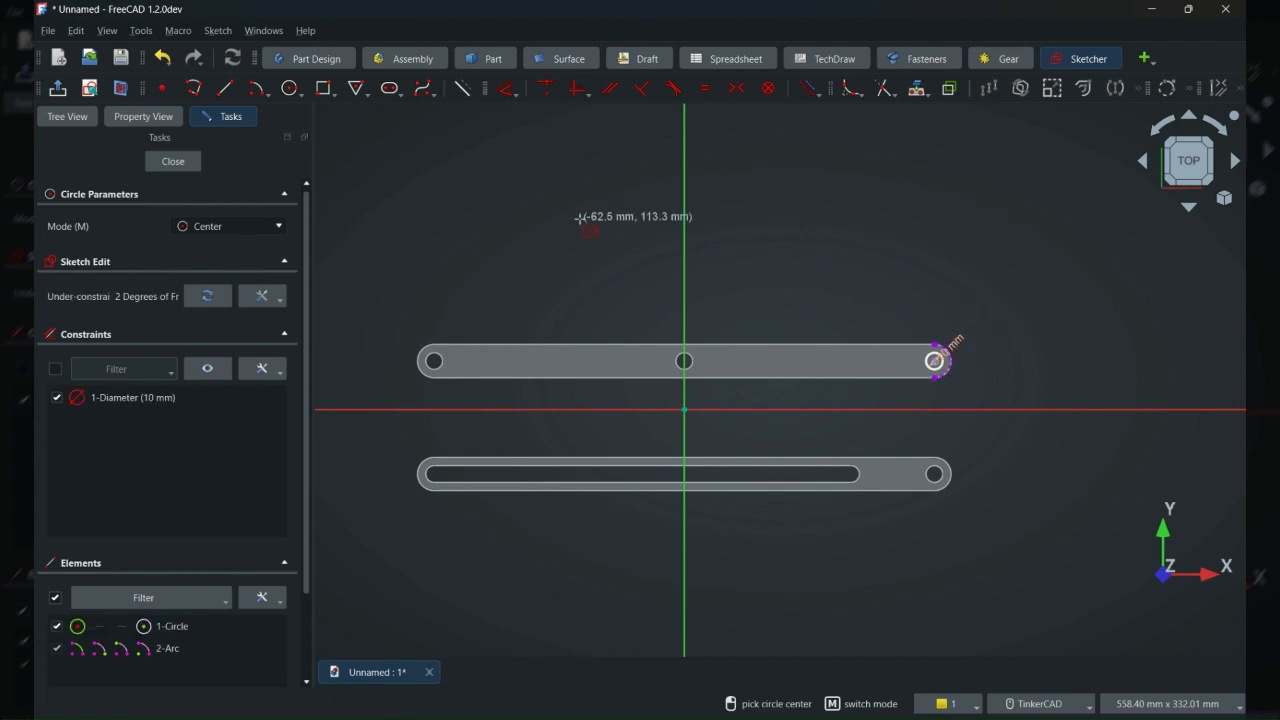
key(Escape)
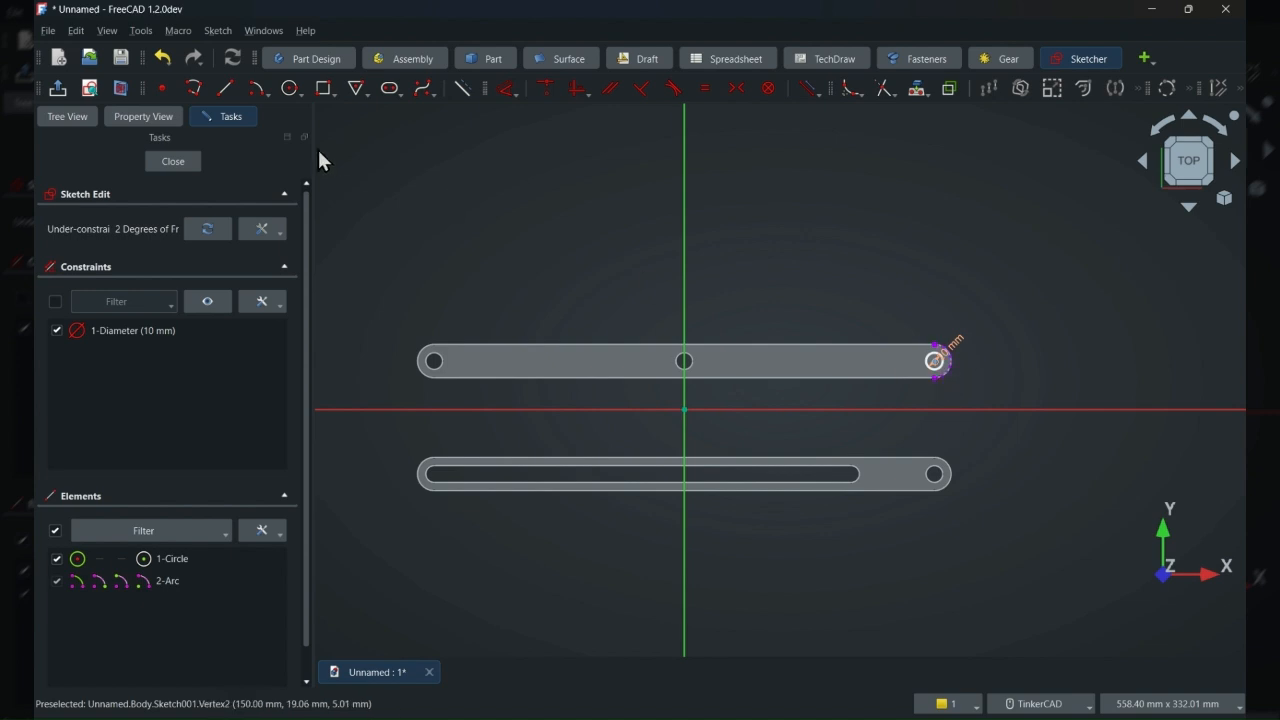
click(186, 161)
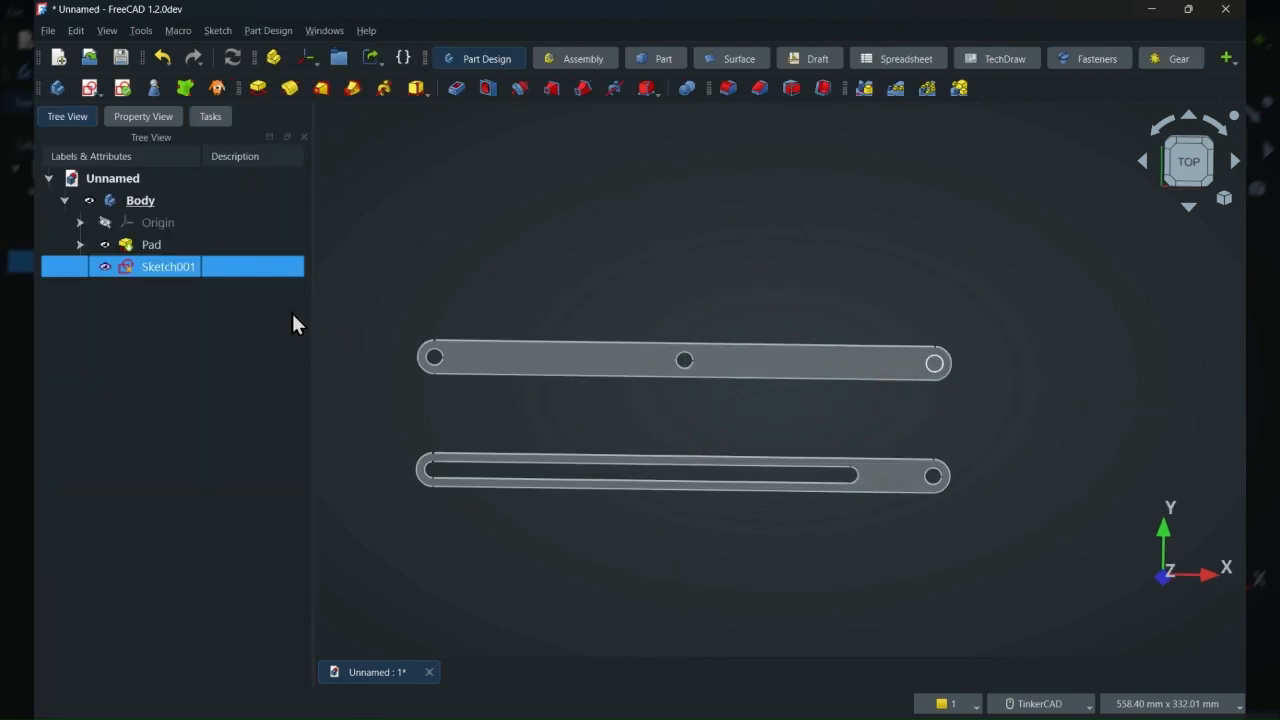
Pad the circle one-sided by 10 mm to form a pin on the upper bar's right end
click(256, 90)
right_drag(1038, 390, 1012, 296)
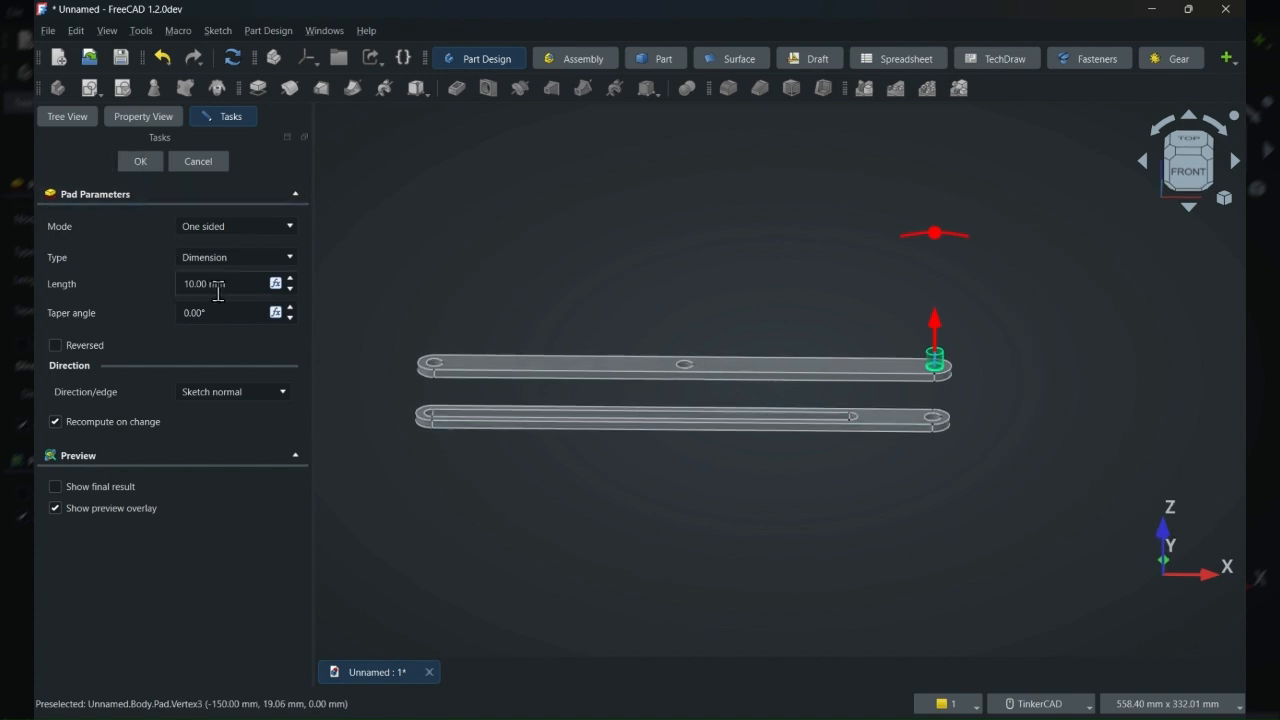
click(140, 162)
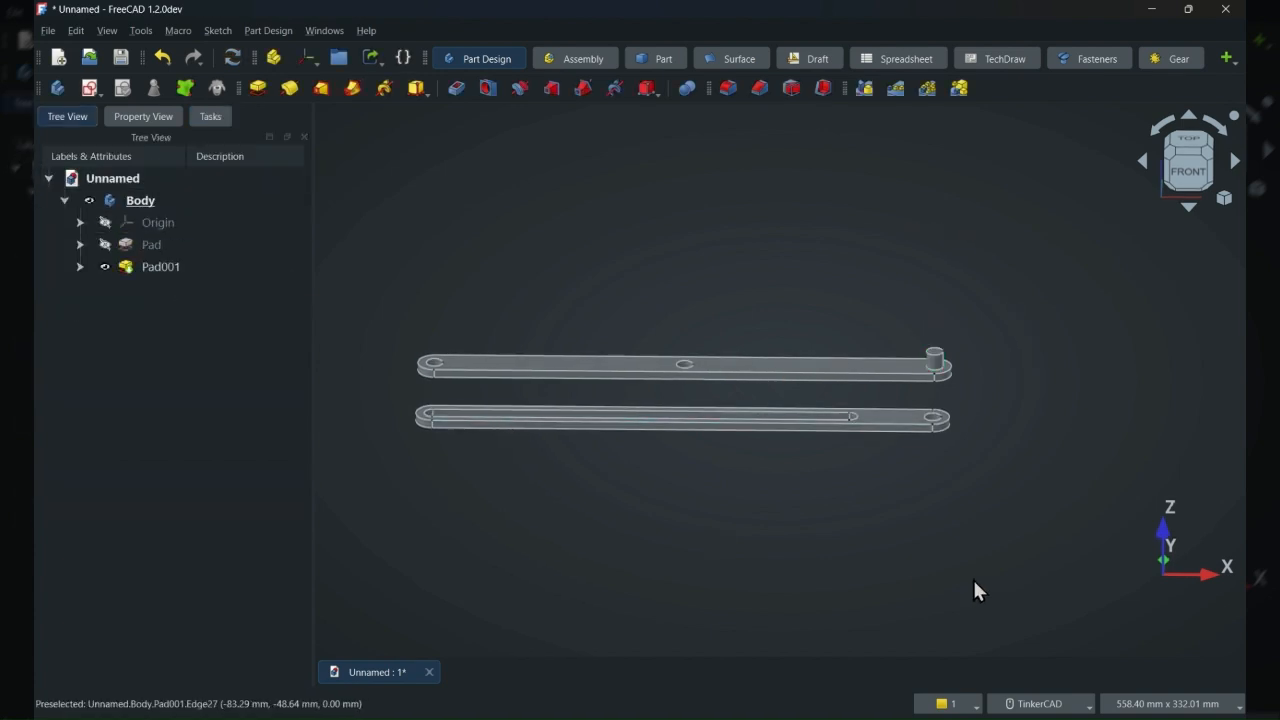
right_drag(806, 508, 809, 560)
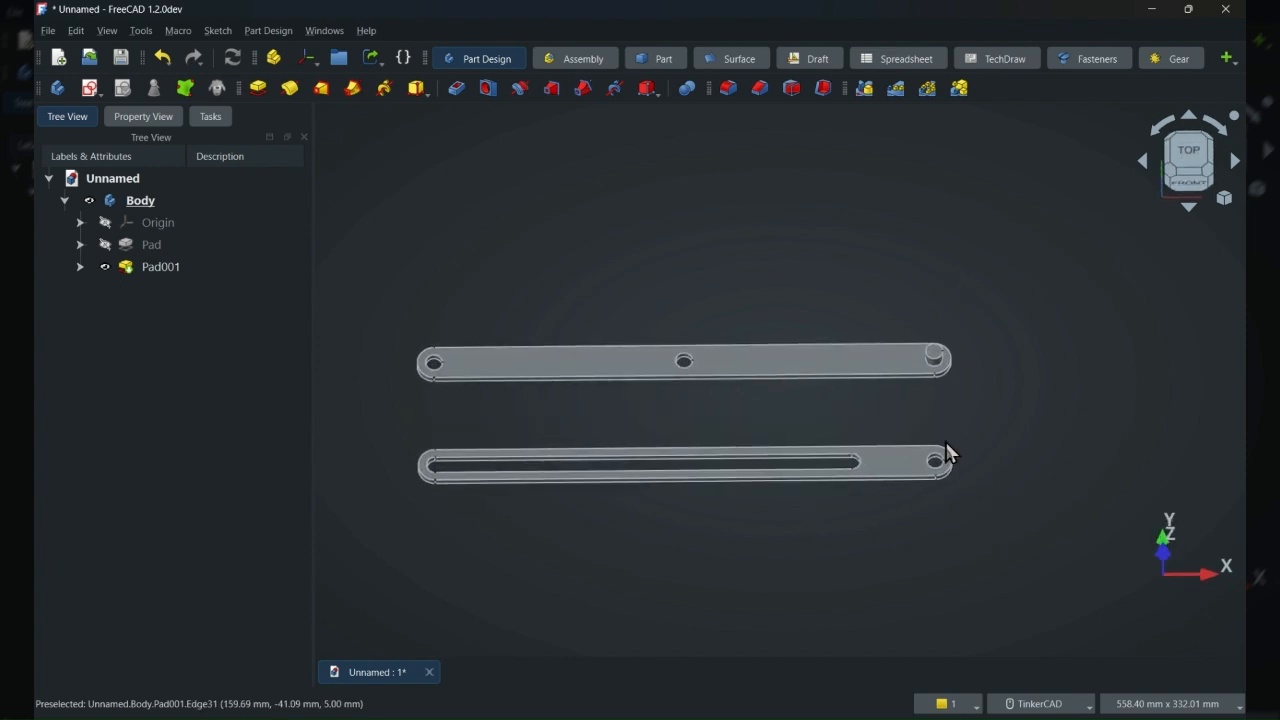
right_drag(665, 515, 641, 535)
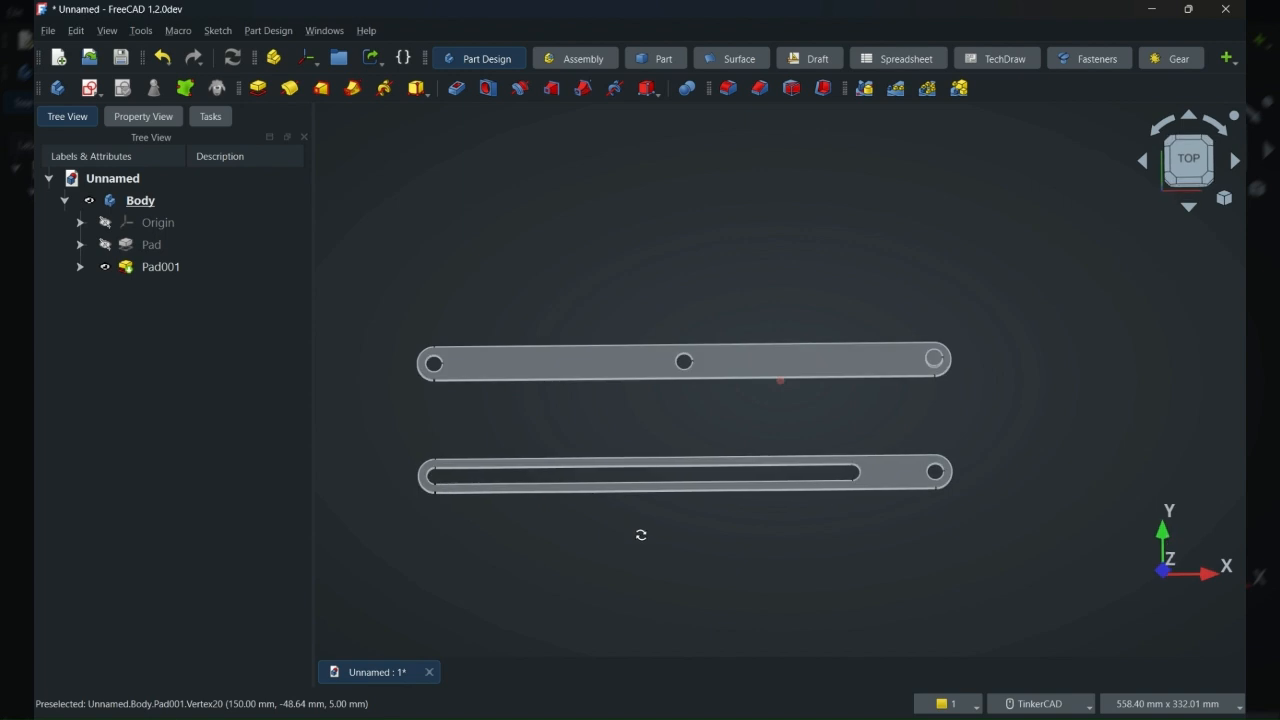
Expand the pin's pad feature in the model tree to reveal its sketch, and clear the model highlight
click(86, 270)
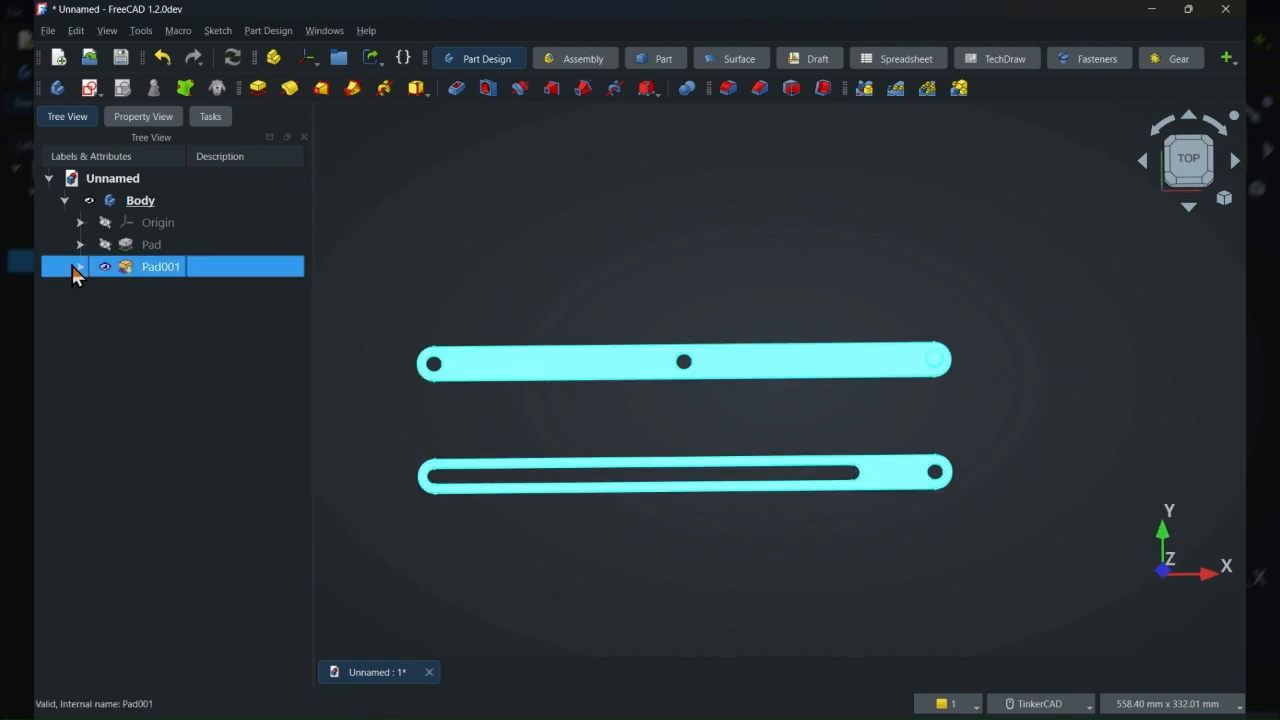
click(81, 270)
click(426, 277)
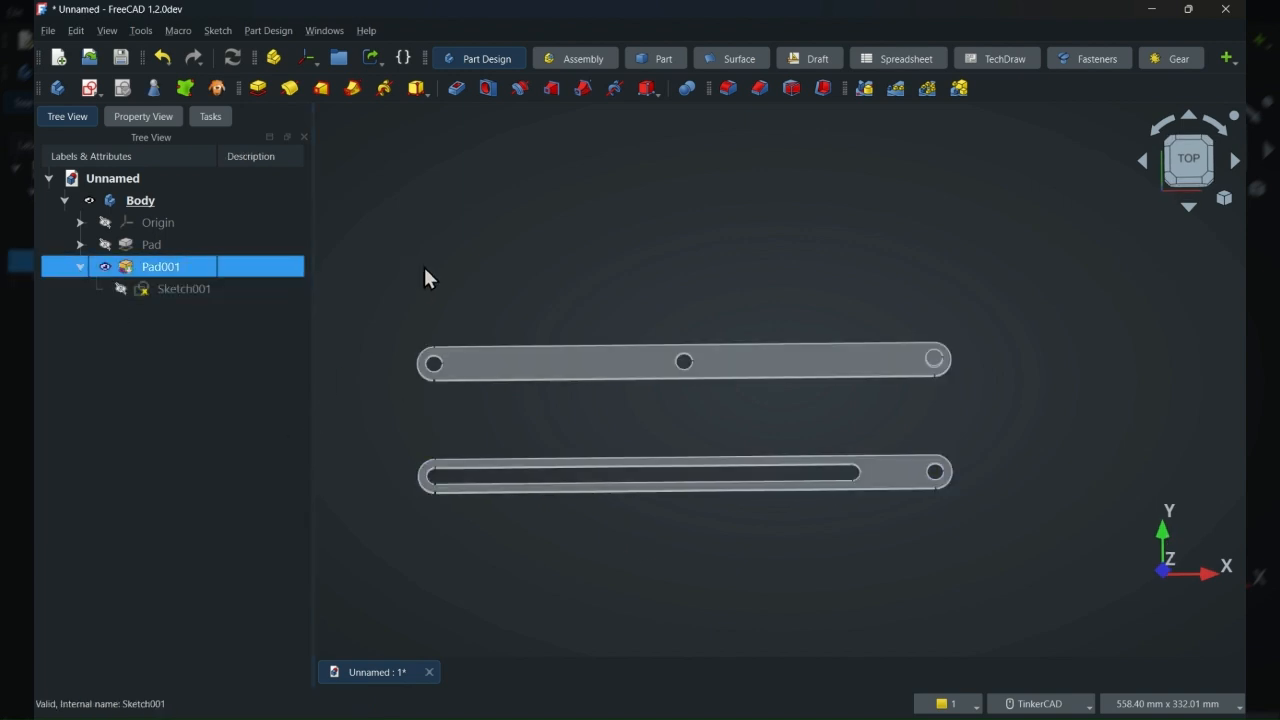
right_drag(1036, 495, 1007, 488)
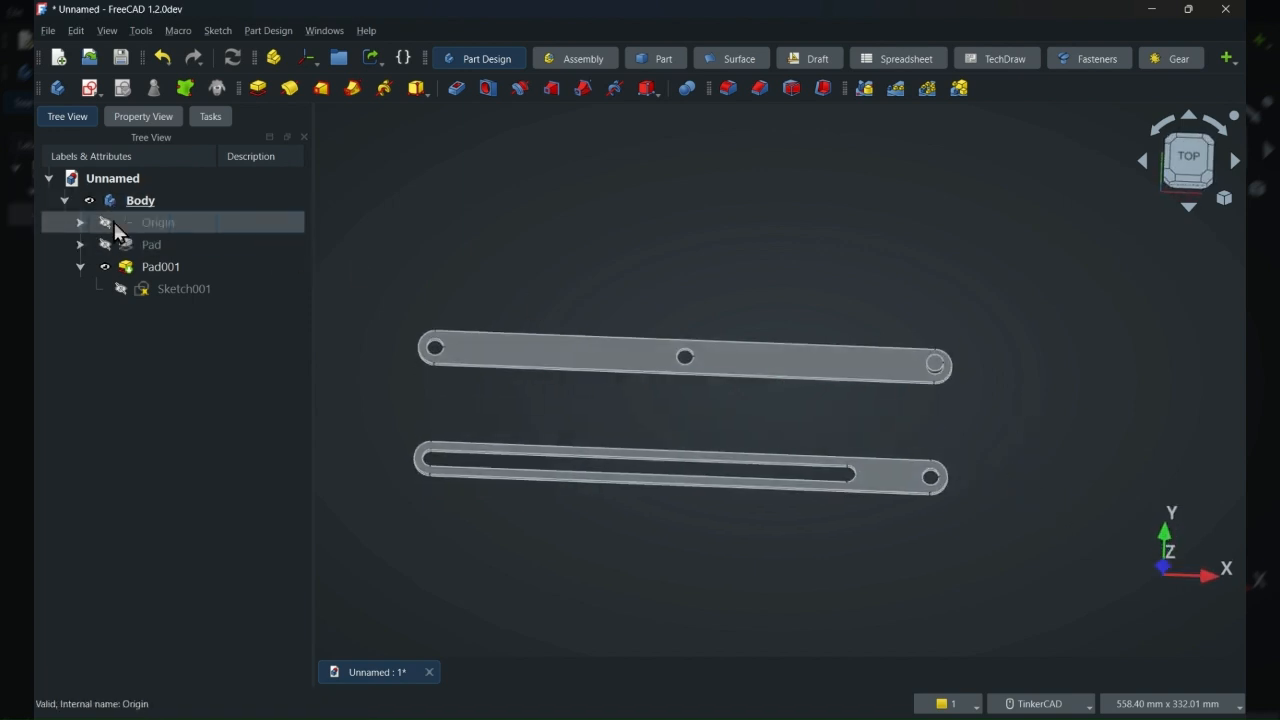